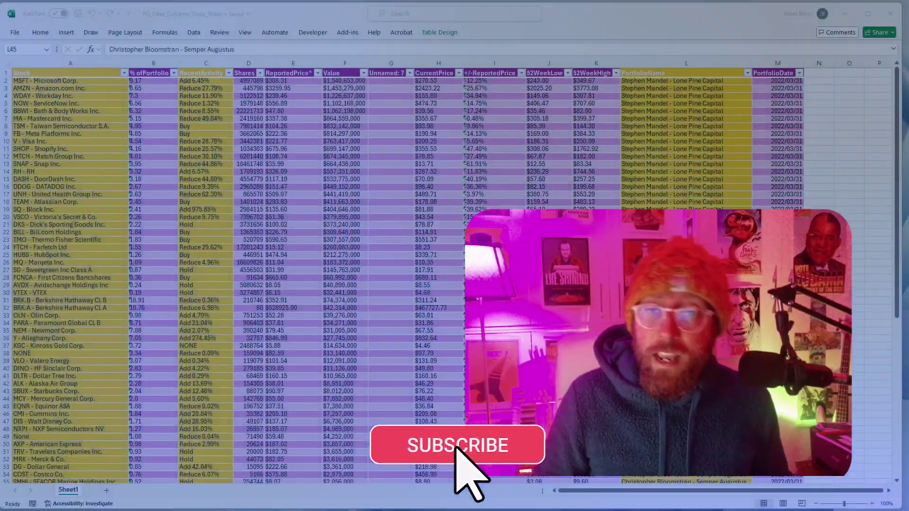
# Inspect ReportedPrice, PortfolioName, PortfolioDate and Stock values in the holdings worksheet
pyautogui.click(284, 202)
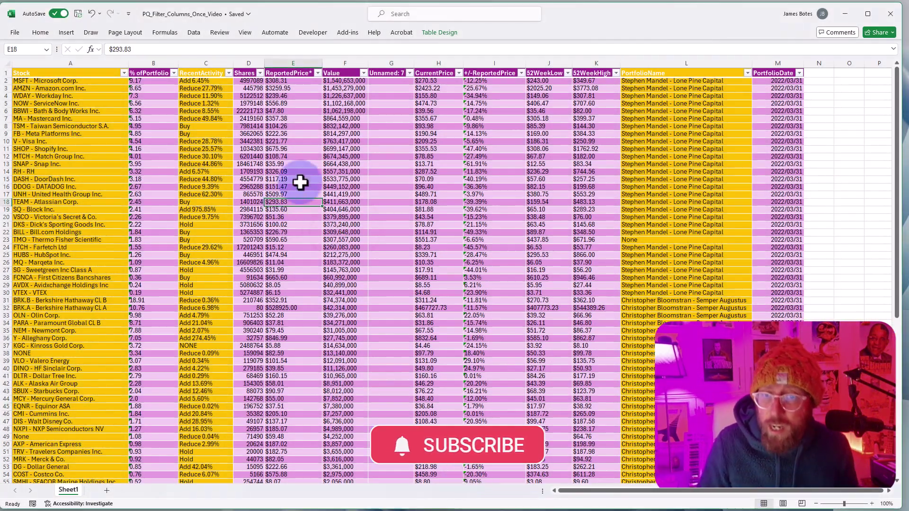
pyautogui.click(658, 111)
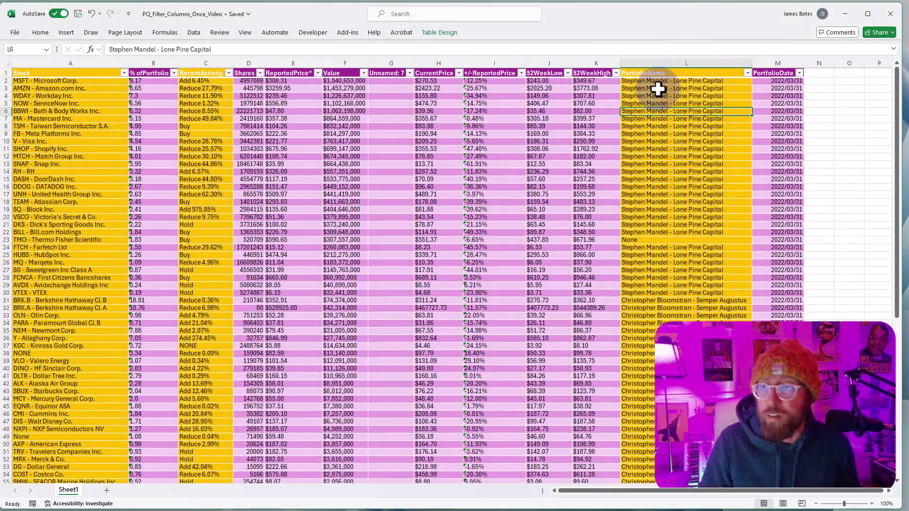
pyautogui.moveTo(659, 76); pyautogui.dragTo(647, 290)
pyautogui.click(777, 164)
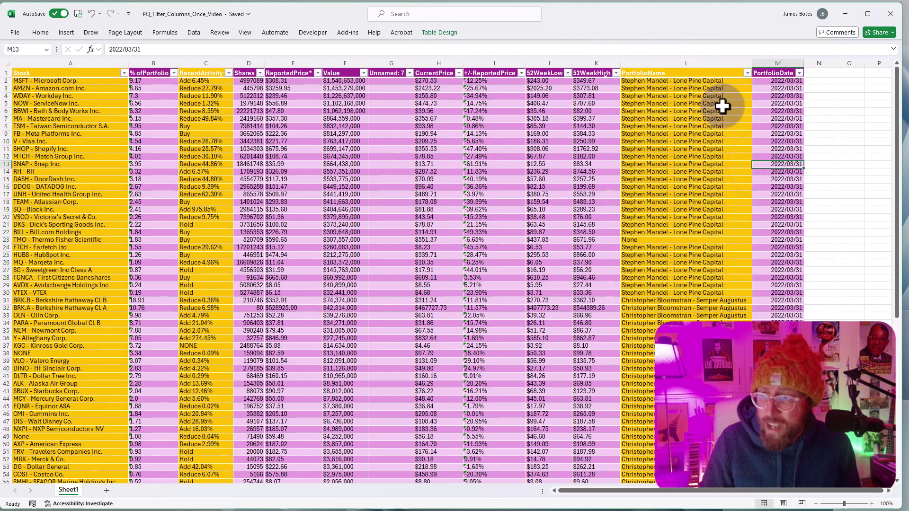
pyautogui.moveTo(706, 83); pyautogui.dragTo(632, 308)
pyautogui.click(644, 239)
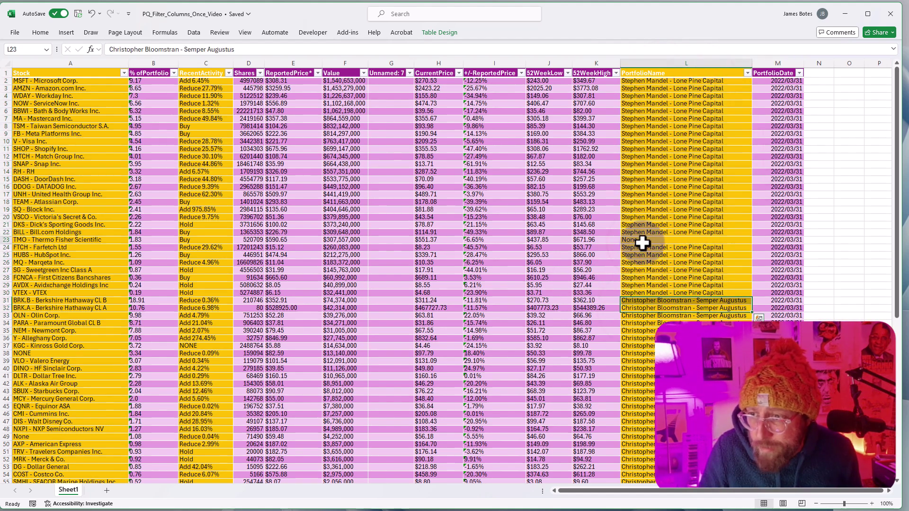
pyautogui.click(188, 112)
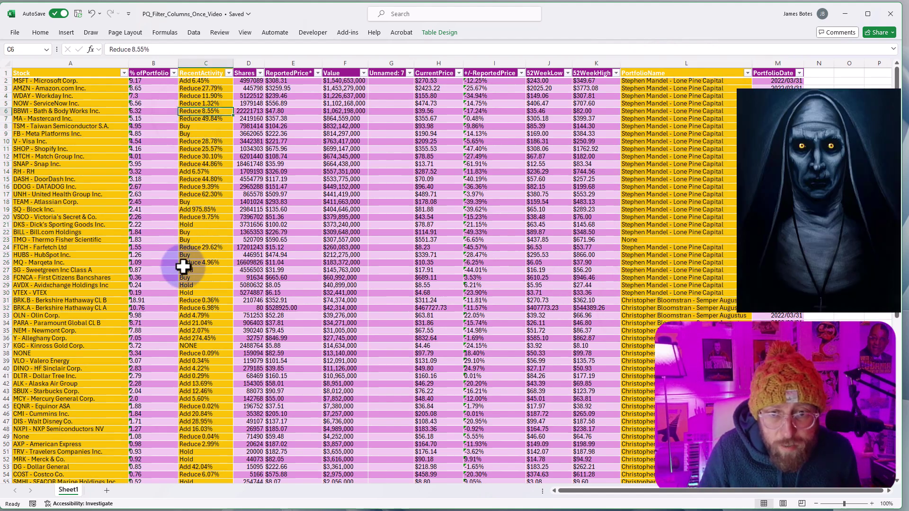
pyautogui.moveTo(41, 126); pyautogui.dragTo(48, 189)
pyautogui.moveTo(52, 263); pyautogui.dragTo(57, 176)
pyautogui.click(64, 97)
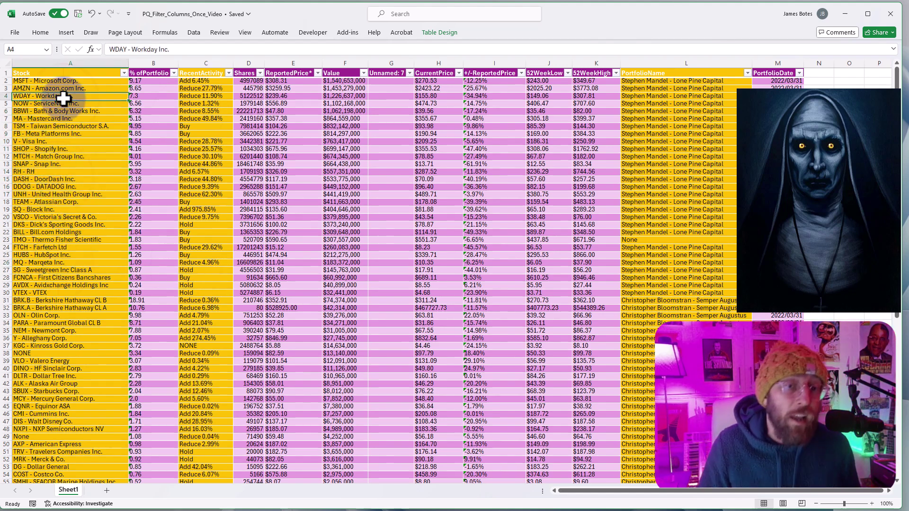
pyautogui.moveTo(64, 98); pyautogui.dragTo(53, 285)
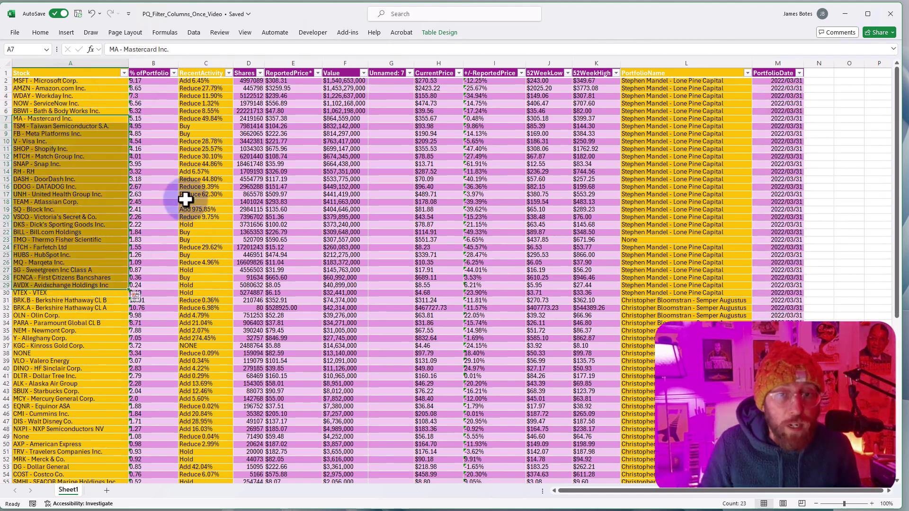
# Highlight runs of RecentActivity and PortfolioName entries, then clear the selection
pyautogui.moveTo(199, 139); pyautogui.dragTo(196, 239)
pyautogui.moveTo(724, 138); pyautogui.dragTo(617, 275)
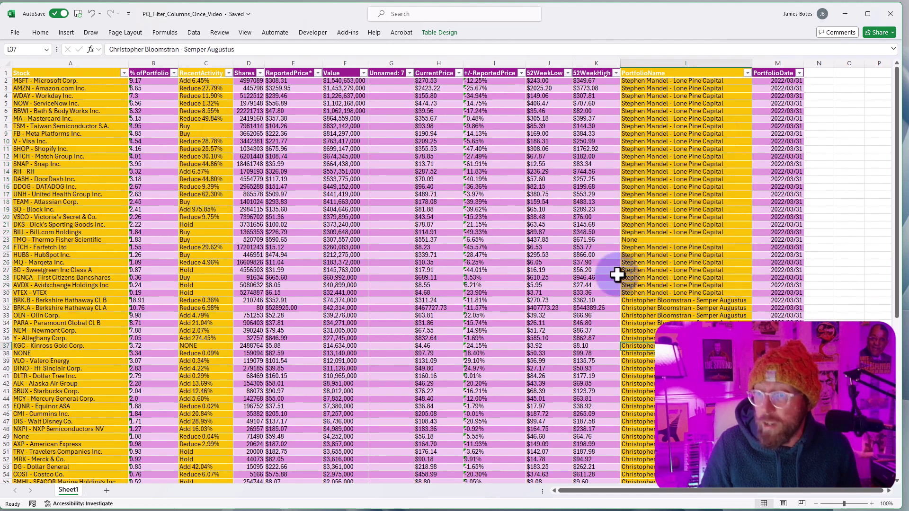
pyautogui.click(613, 157)
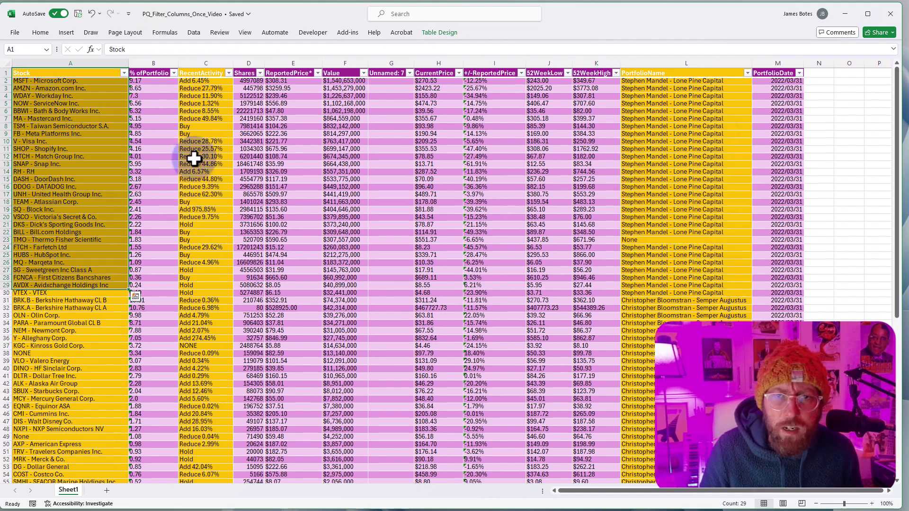
pyautogui.moveTo(194, 158); pyautogui.dragTo(189, 314)
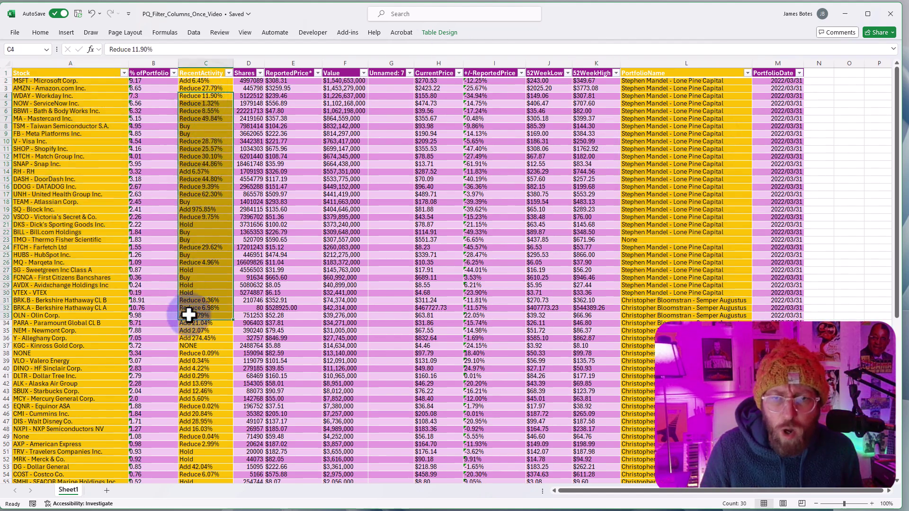
pyautogui.click(473, 195)
pyautogui.moveTo(694, 88); pyautogui.dragTo(660, 316)
pyautogui.click(665, 284)
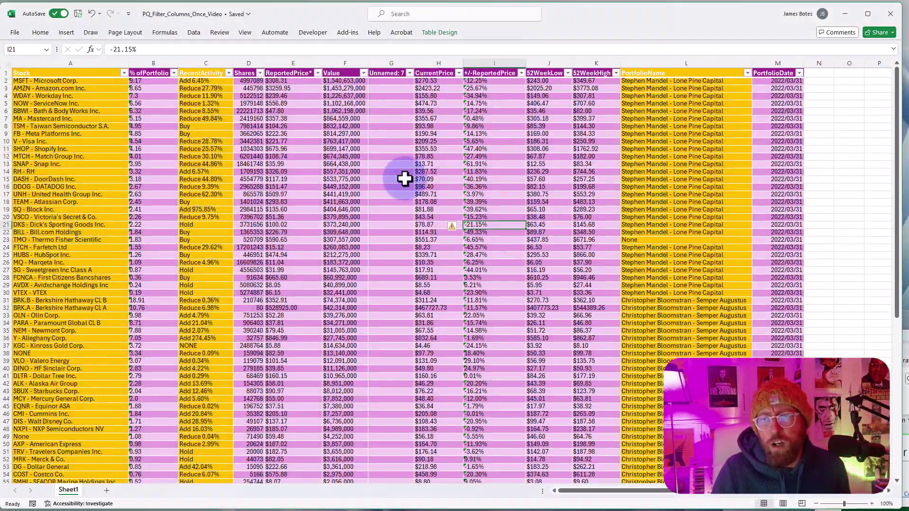
# Load the holdings table into Power Query Editor using From Table/Range
pyautogui.click(303, 141)
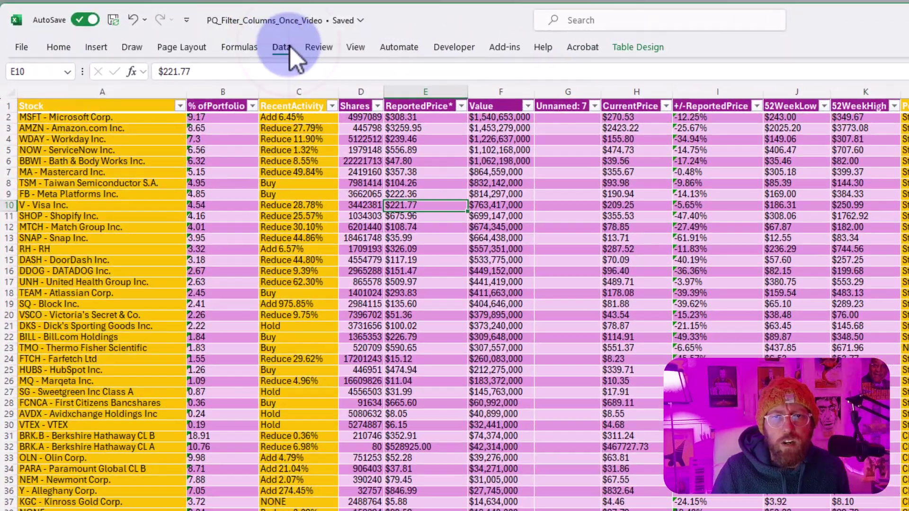
pyautogui.click(194, 32)
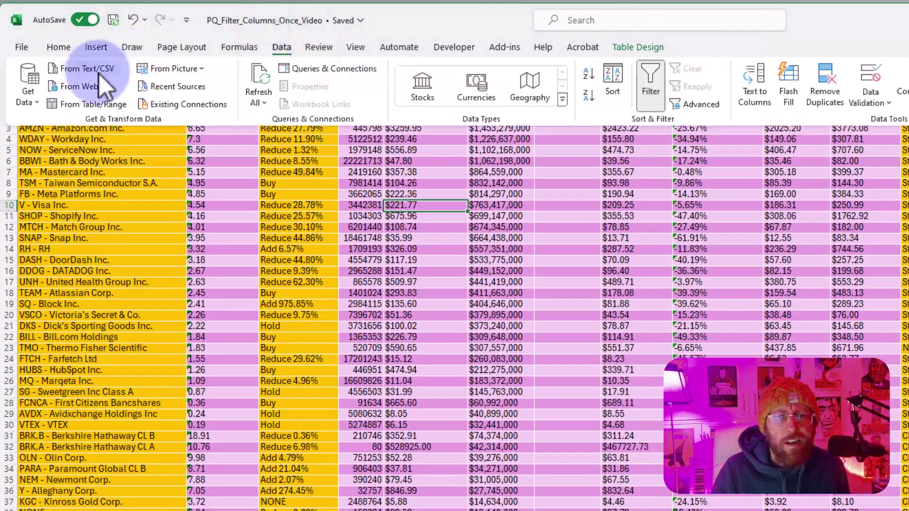
pyautogui.click(95, 104)
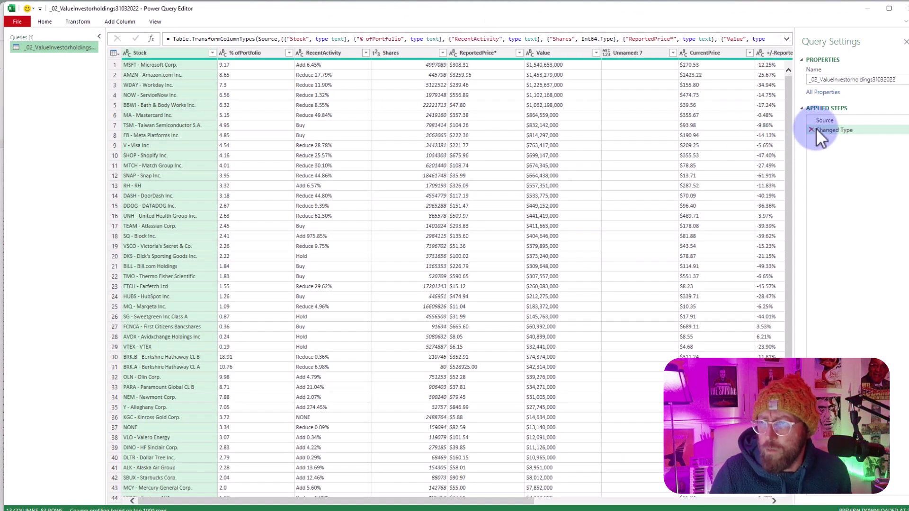
# Remove the Changed Type step and rename the query FilterNone
pyautogui.click(811, 130)
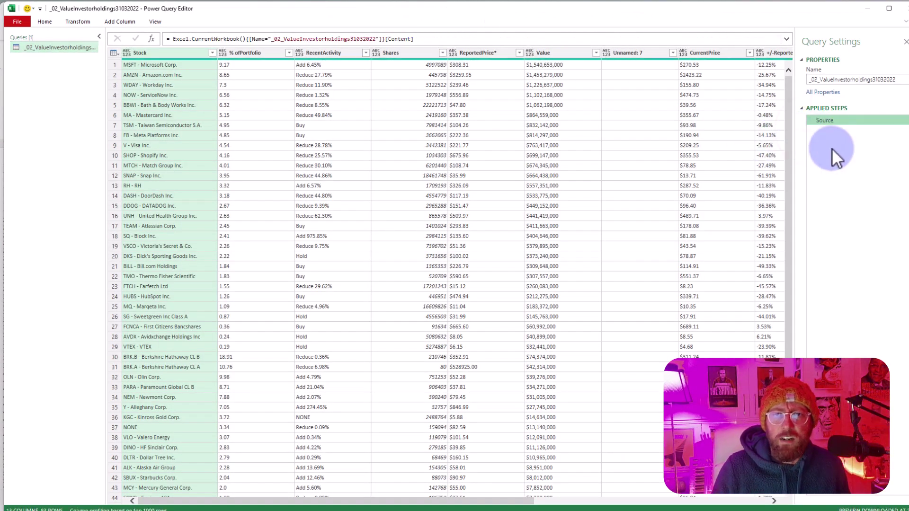
pyautogui.doubleClick(889, 79)
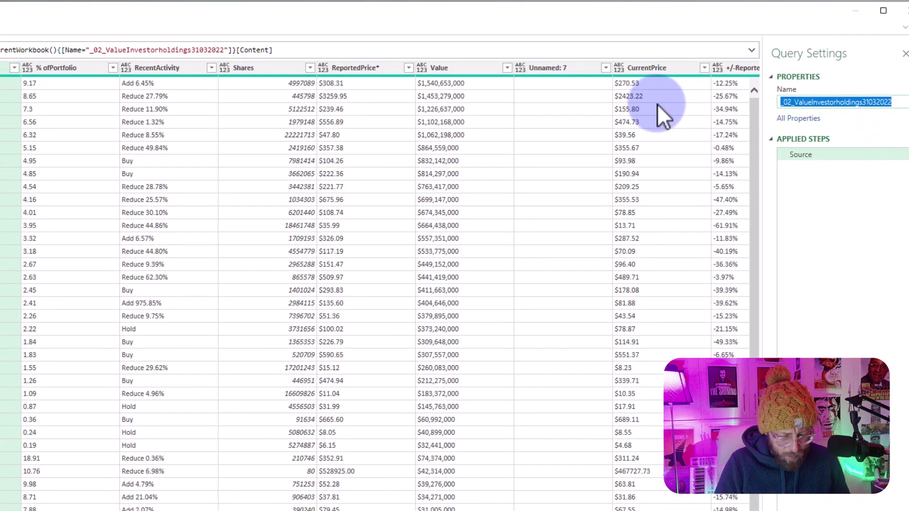
pyautogui.write('Filter')
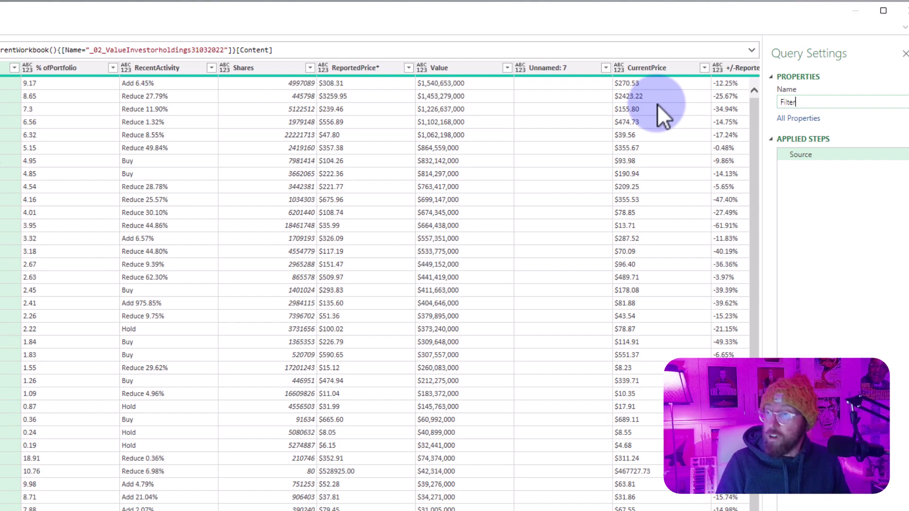
pyautogui.write('None')
pyautogui.press('Return')
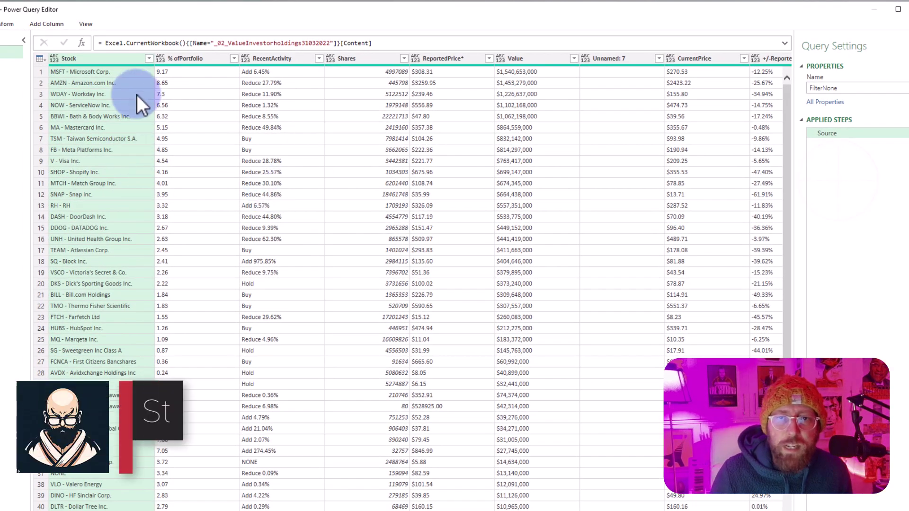
# Locate the NONE values in the Stock and RecentActivity columns
pyautogui.click(103, 72)
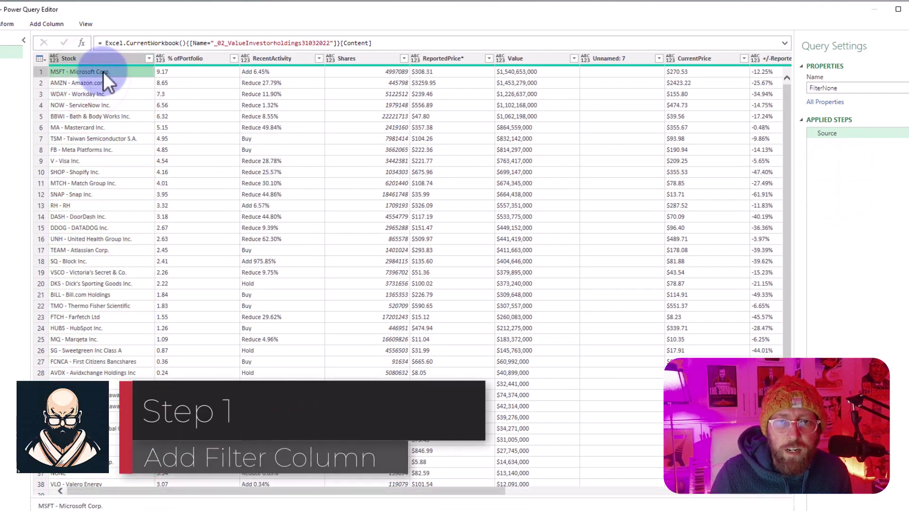
pyautogui.click(120, 97)
pyautogui.scroll(-4, 111, 164)
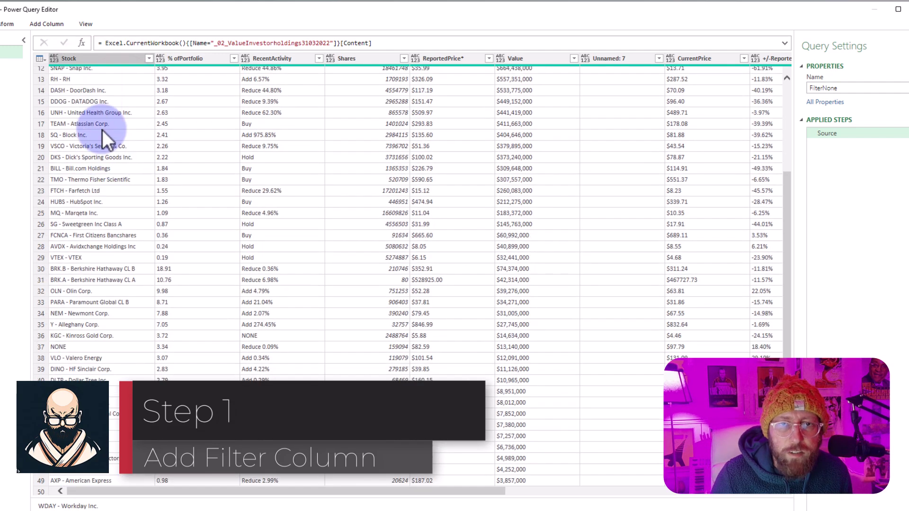
pyautogui.click(52, 346)
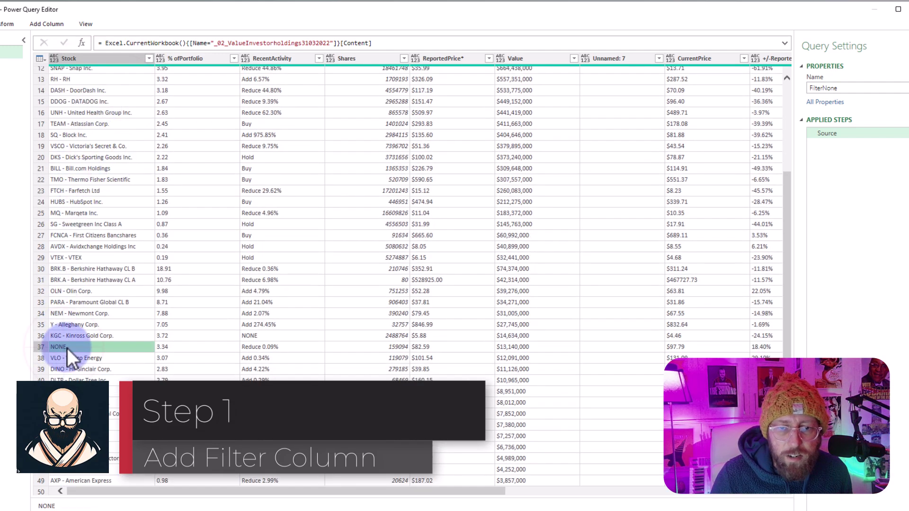
pyautogui.click(251, 336)
pyautogui.scroll(-6, 276, 222)
pyautogui.click(273, 358)
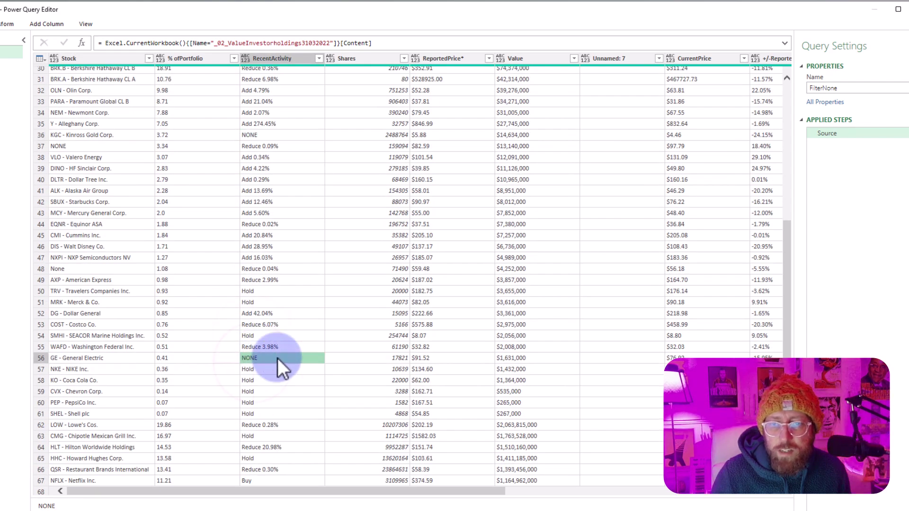
pyautogui.scroll(9, 293, 352)
# Find the None entry in PortfolioName and expand the formula bar to multi-line
pyautogui.moveTo(361, 493); pyautogui.dragTo(642, 493)
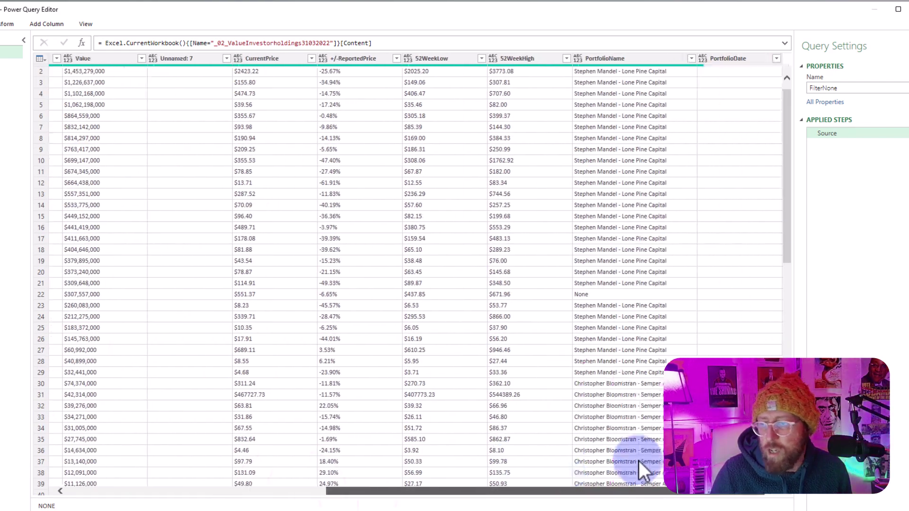
pyautogui.click(652, 205)
pyautogui.click(581, 296)
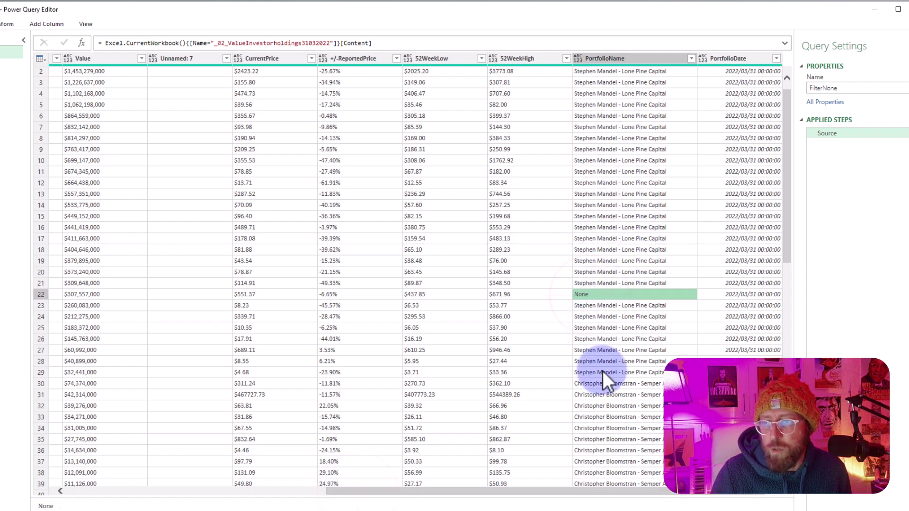
pyautogui.moveTo(603, 493); pyautogui.dragTo(265, 490)
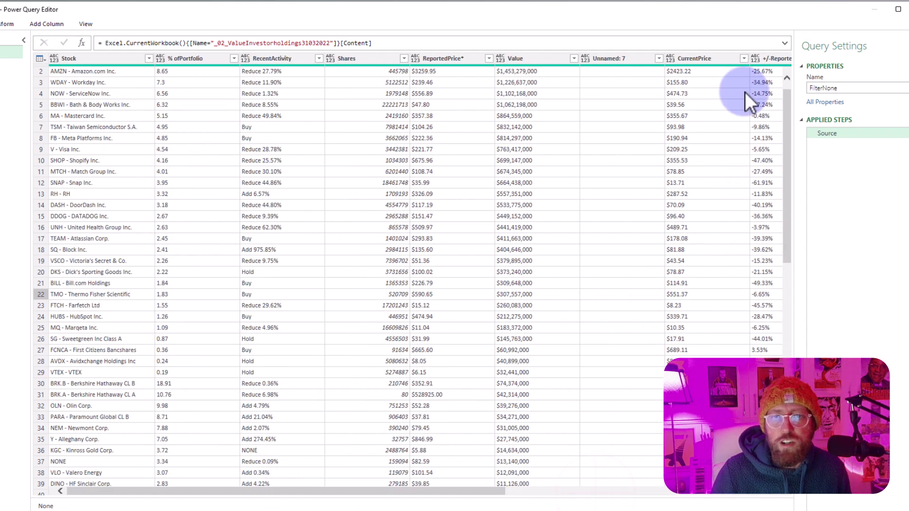
pyautogui.click(785, 43)
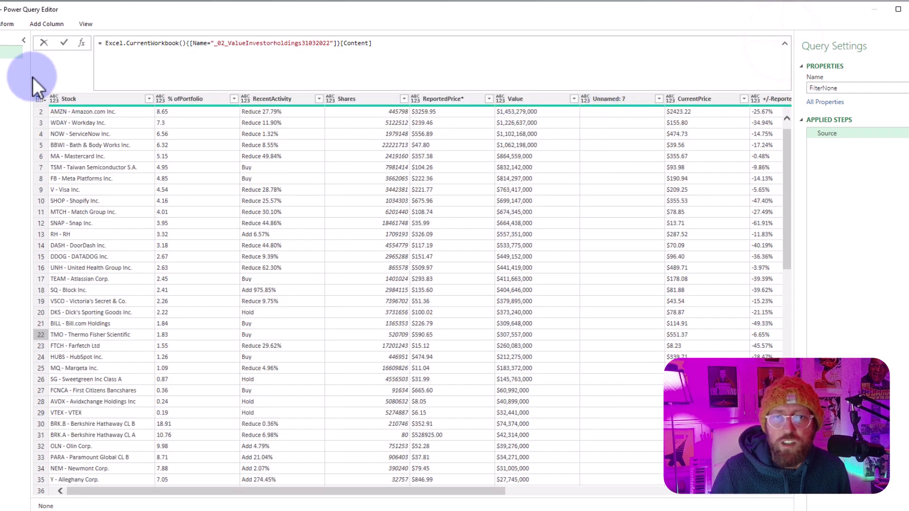
# Add a custom step: Table.AddColumn(Source, "FilterColumns", each List.MatchesAny({[Stock], [RecentActivity], [PortfolioName]}
pyautogui.click(61, 43)
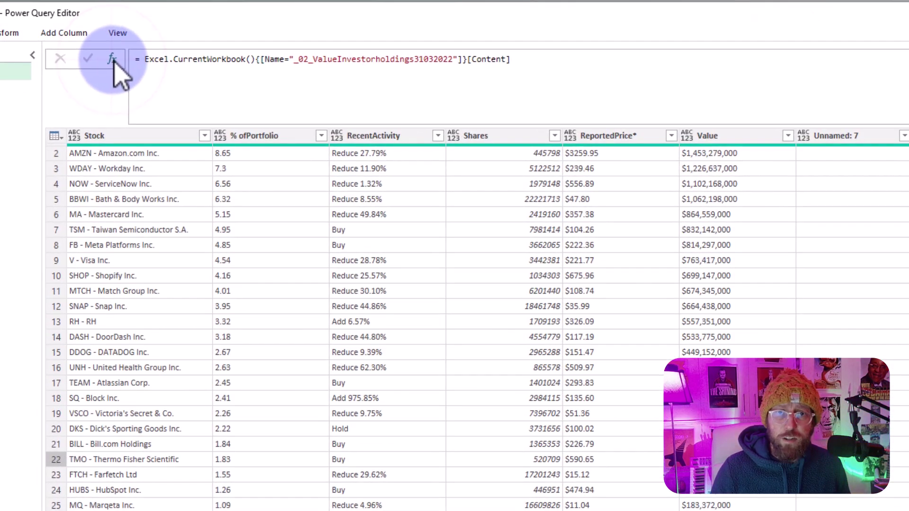
pyautogui.click(113, 59)
pyautogui.write('Table.AddColumn')
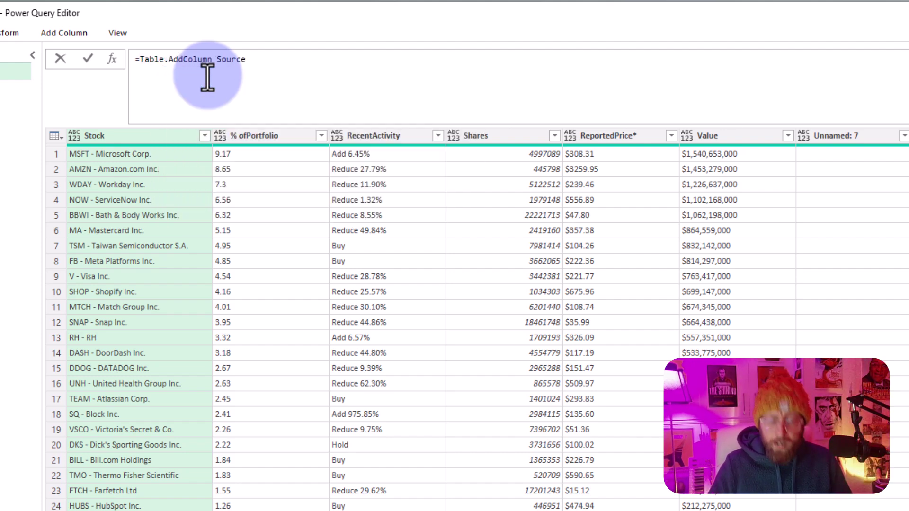
pyautogui.write('(Source ')
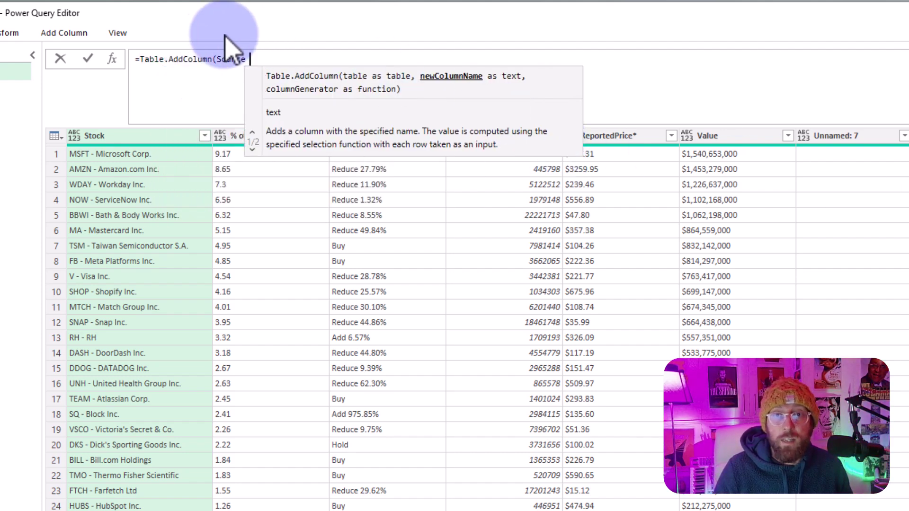
pyautogui.write(', ')
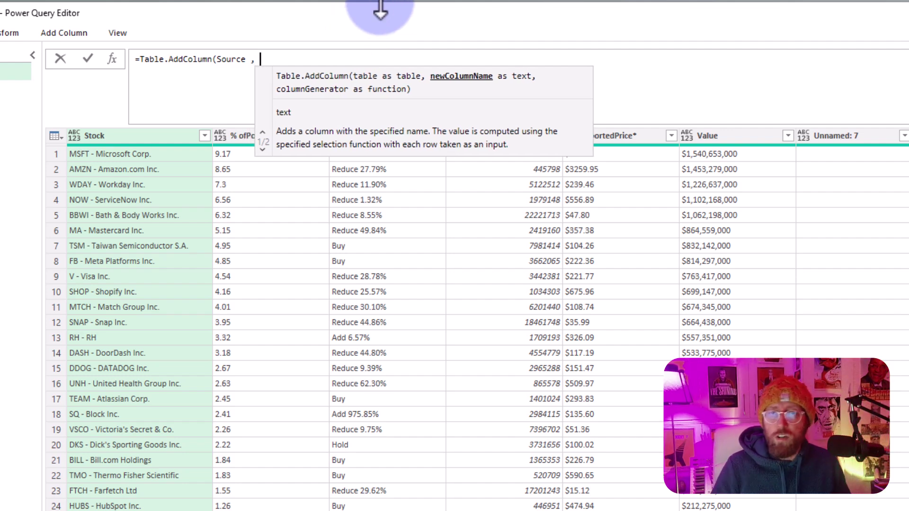
pyautogui.write('""')
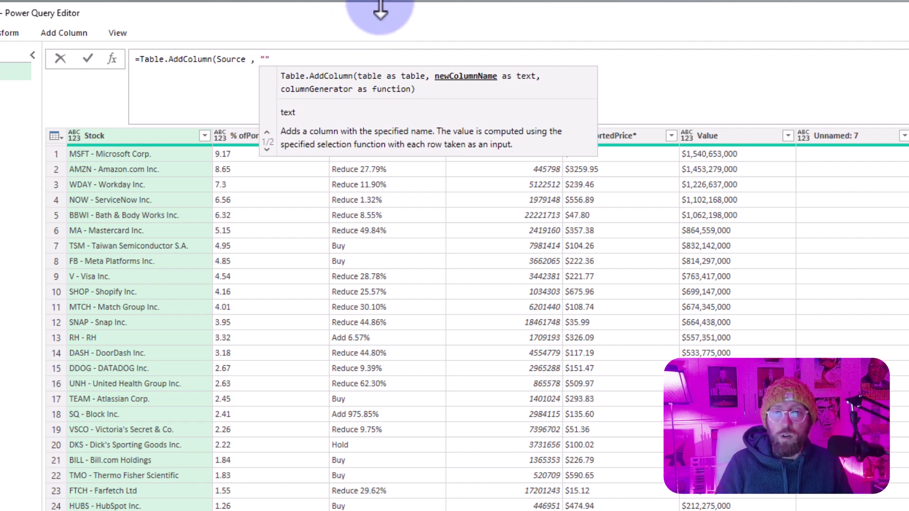
pyautogui.write('FilterColumns')
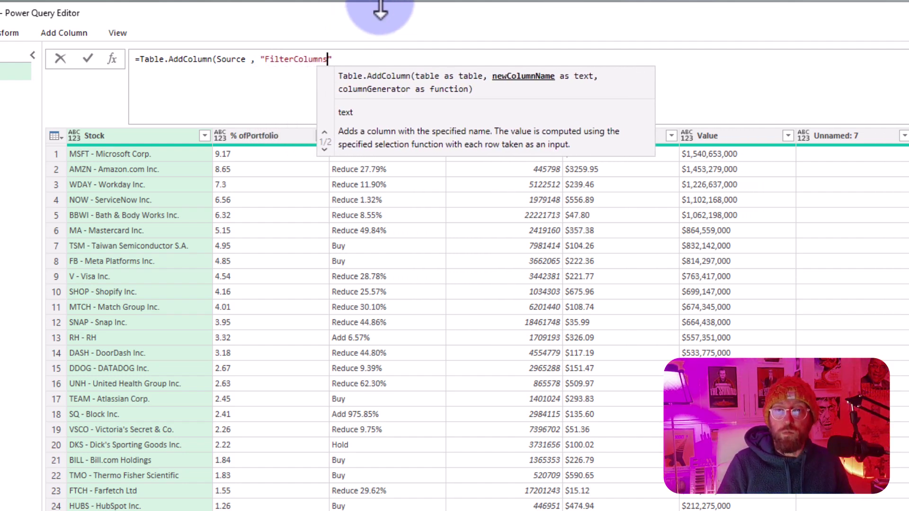
pyautogui.write('", eac')
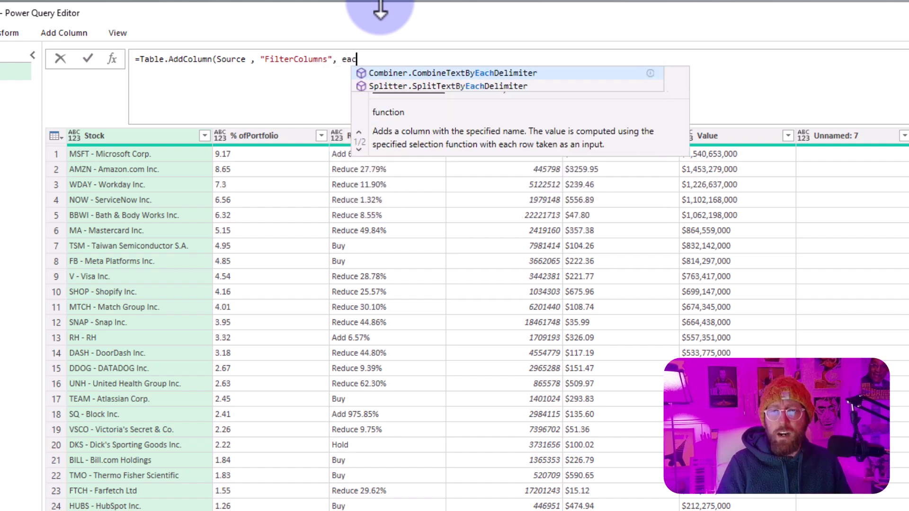
pyautogui.write('h')
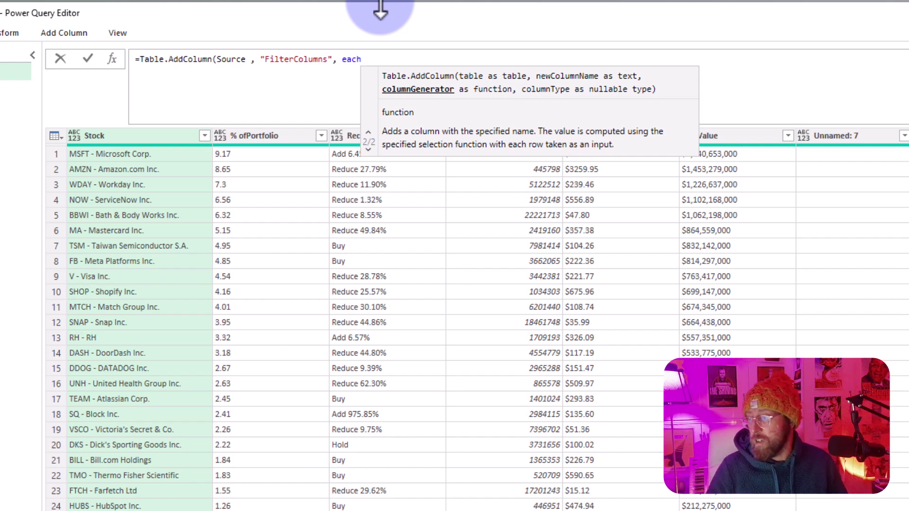
pyautogui.write('listmat')
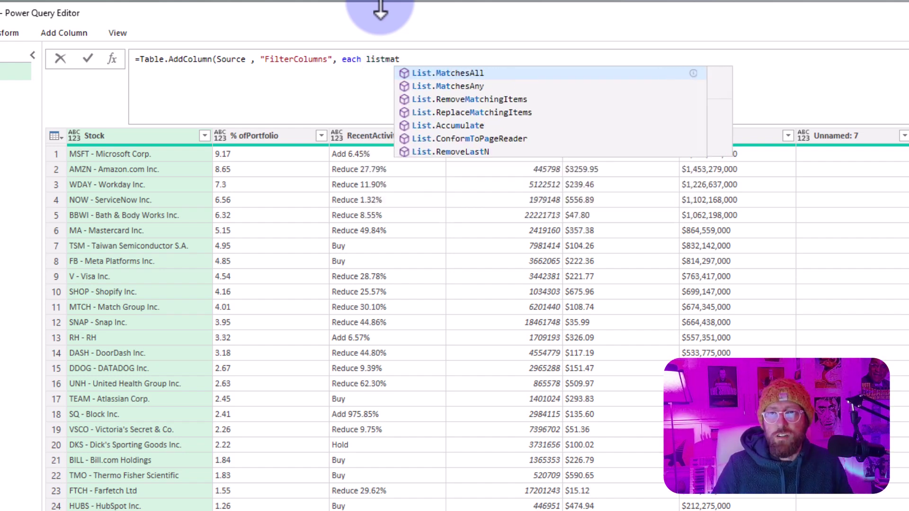
pyautogui.press('Down')
pyautogui.press('Tab')
pyautogui.write('(')
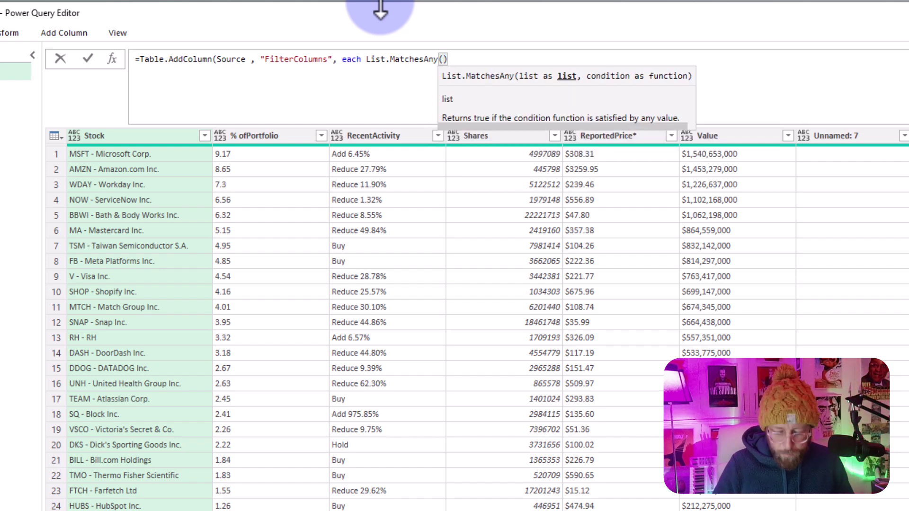
pyautogui.write('{')
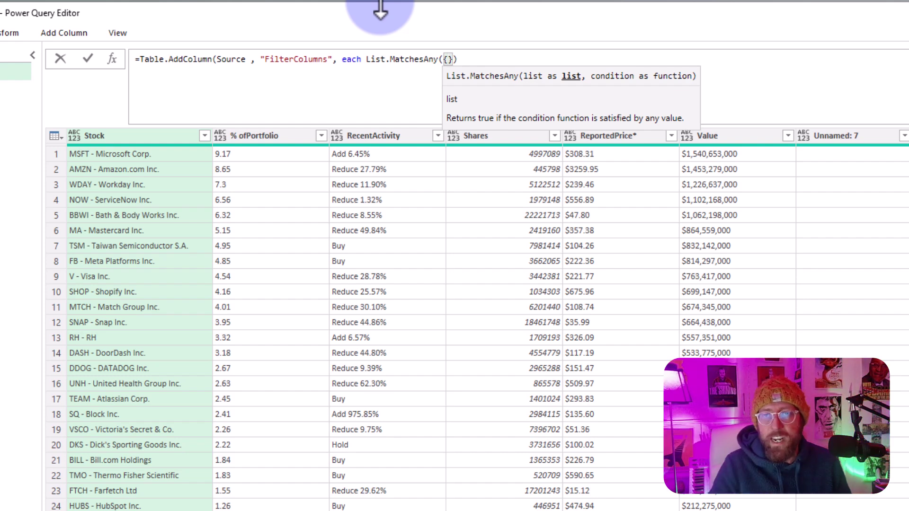
pyautogui.write('[S')
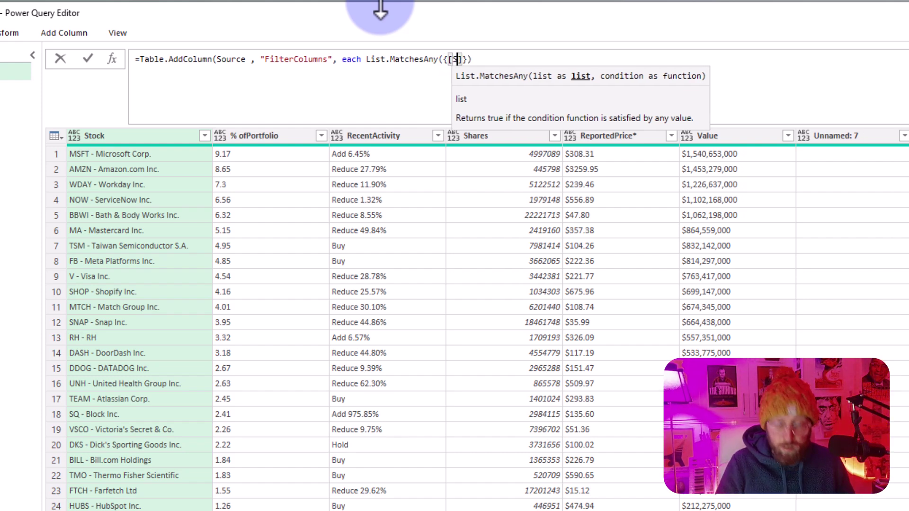
pyautogui.write('tock], [')
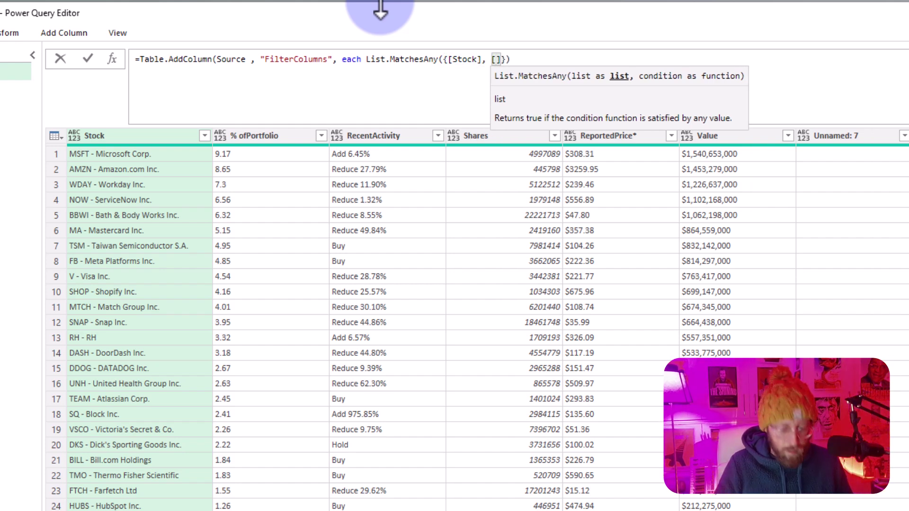
pyautogui.write('RecentAct')
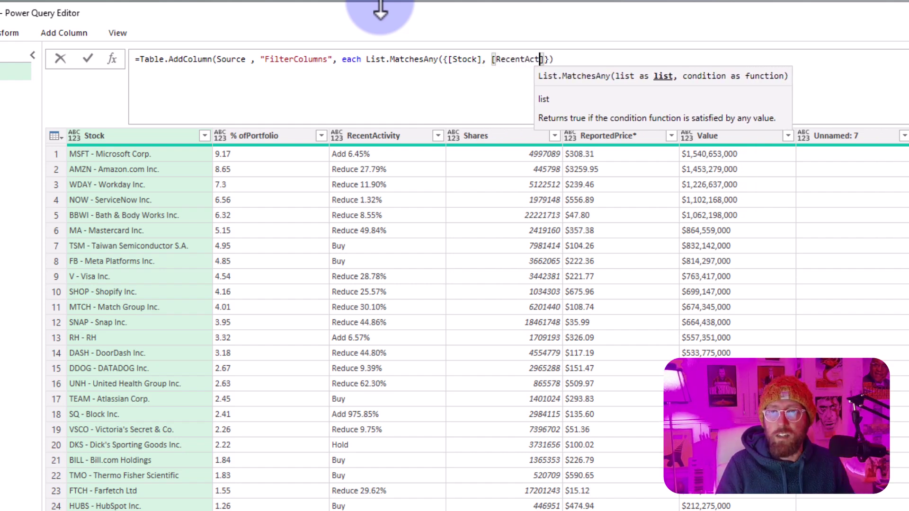
pyautogui.write('ivity')
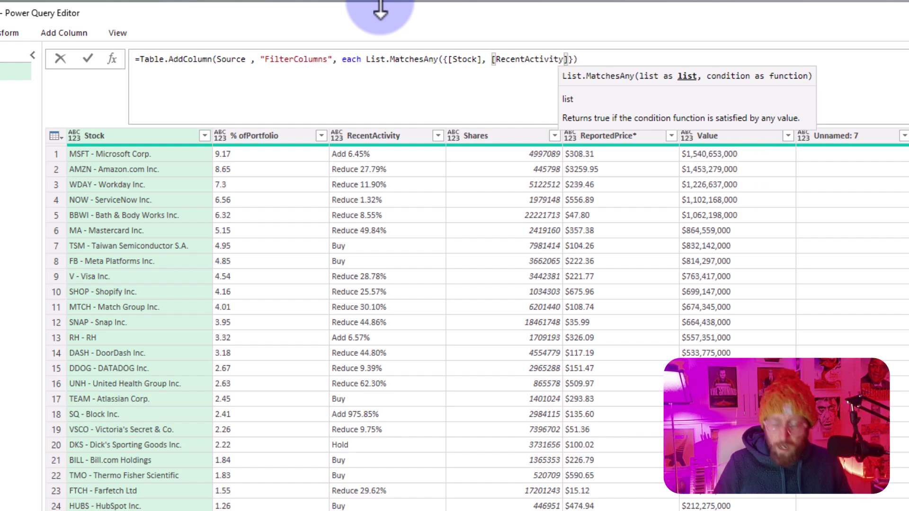
pyautogui.write('], [Portf')
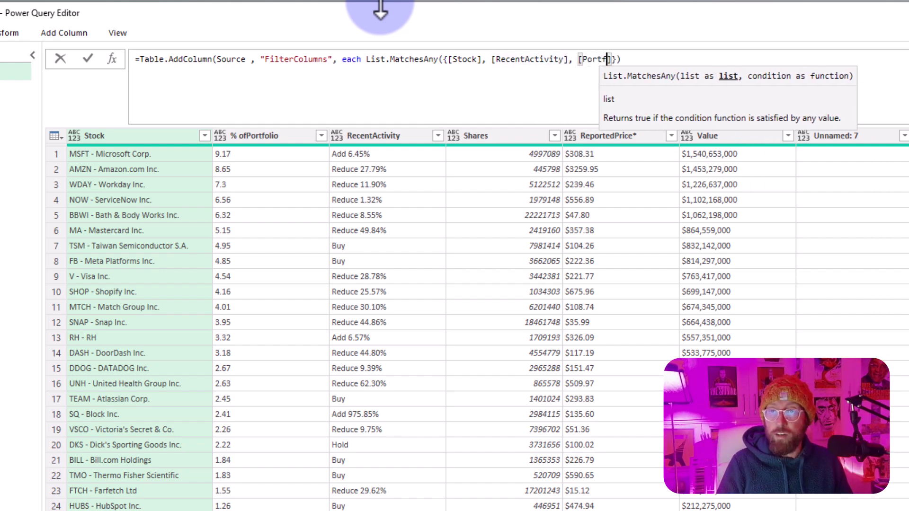
pyautogui.write('olioName]')
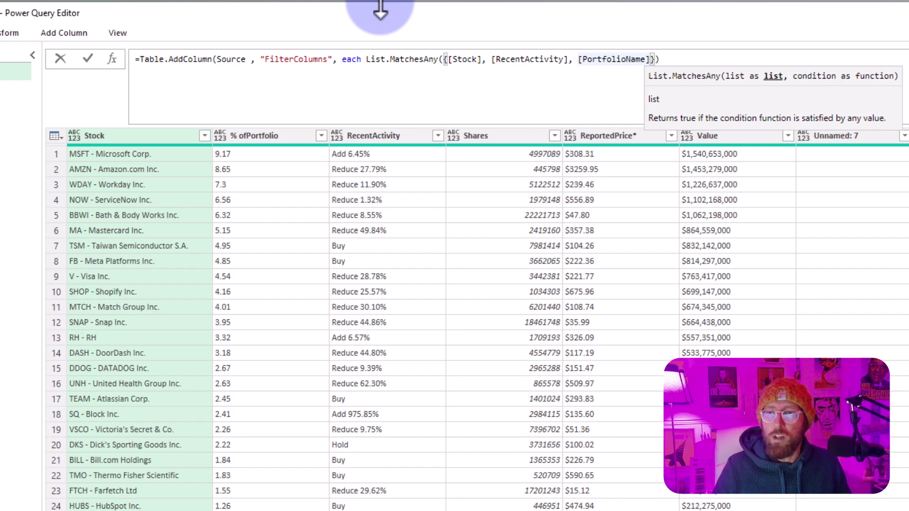
pyautogui.press('Right')
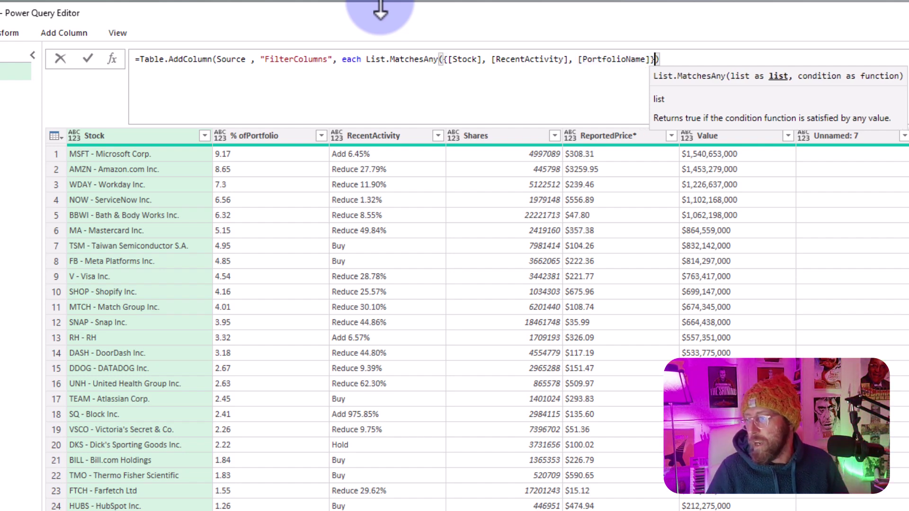
# Finish the formula with each Text.Contains(_, "none", Comparer.OrdinalIgnoreCase)
pyautogui.write(', ')
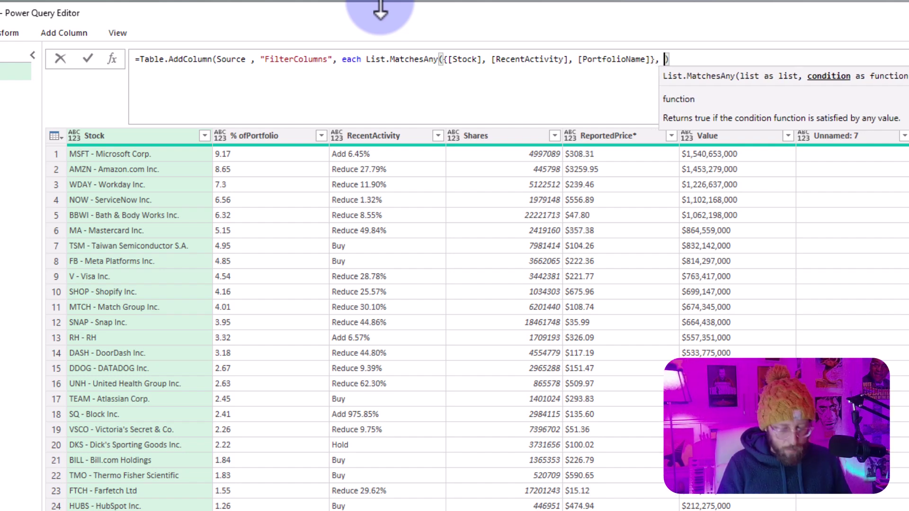
pyautogui.write('each ')
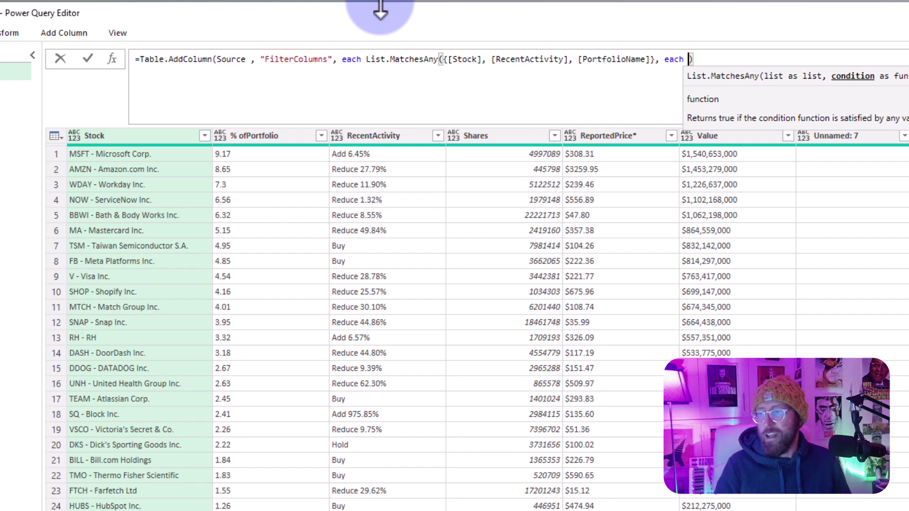
pyautogui.write('Text.Contains')
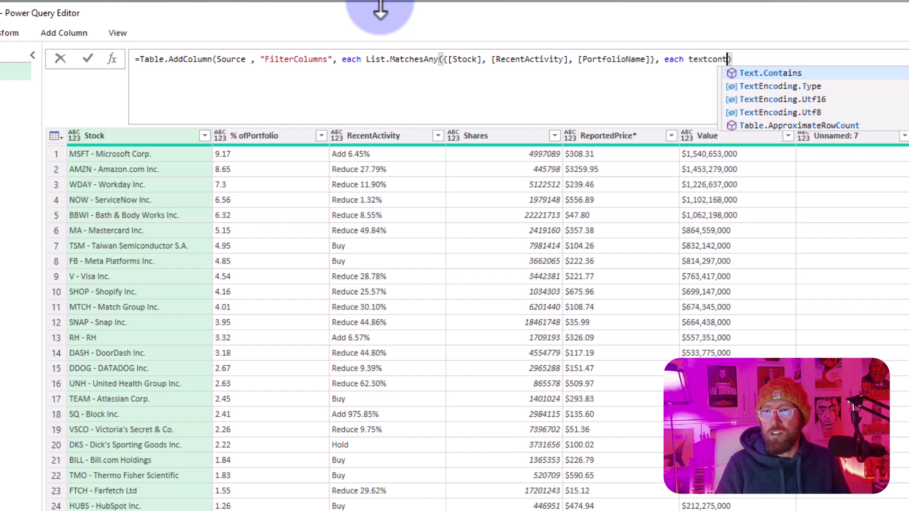
pyautogui.write('(')
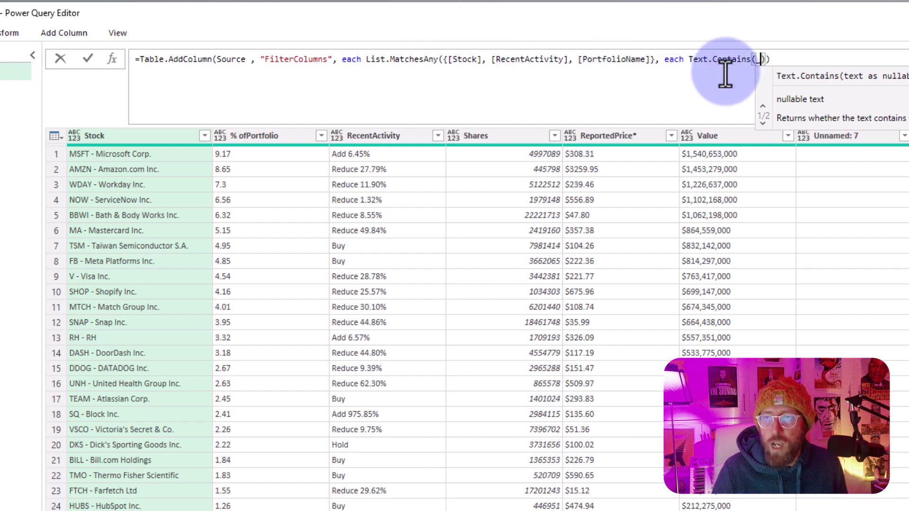
pyautogui.write('_,')
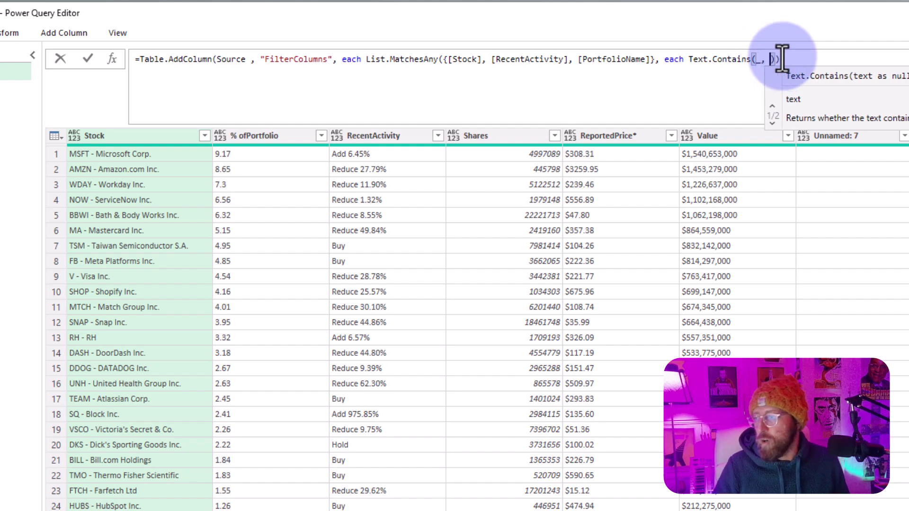
pyautogui.press('BackSpace')
pyautogui.write('"none"')
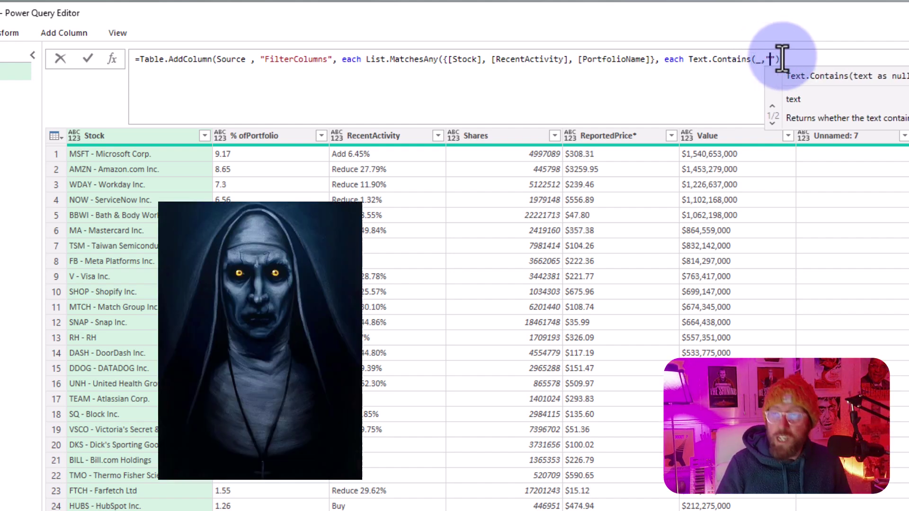
pyautogui.write(', ')
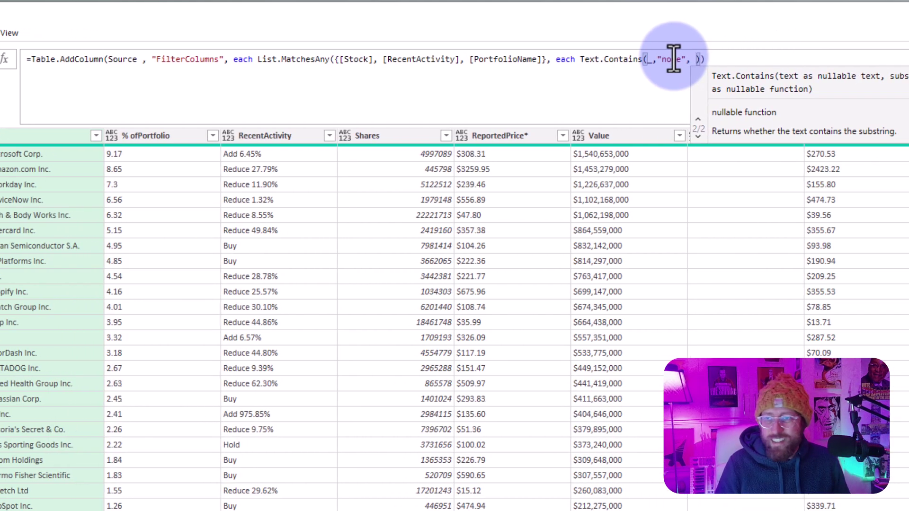
pyautogui.write('Comparer.OrdinalIgnoreCase')
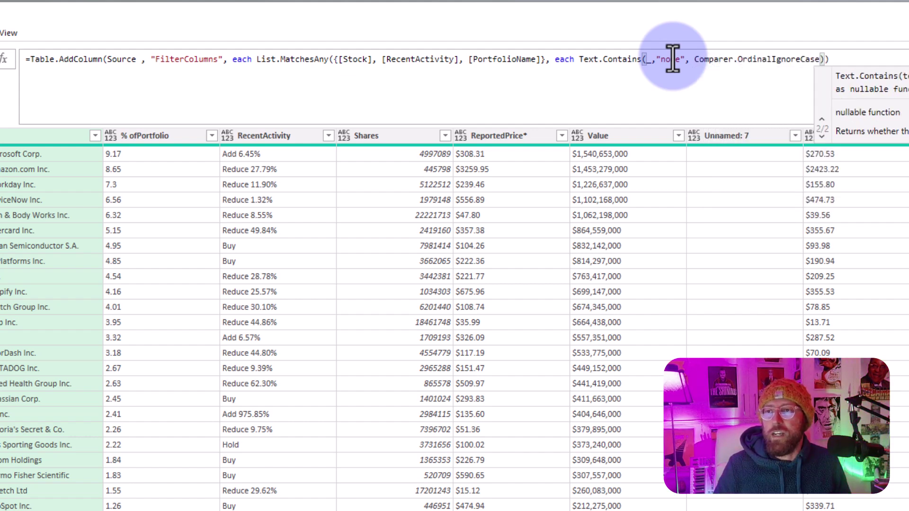
pyautogui.write('))')
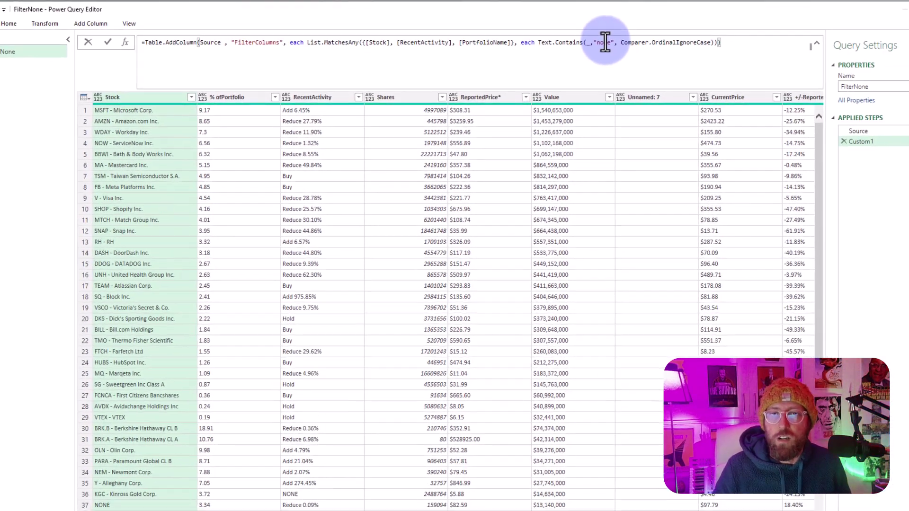
# Commit the FilterColumns formula and filter the column to TRUE rows
pyautogui.press('Return')
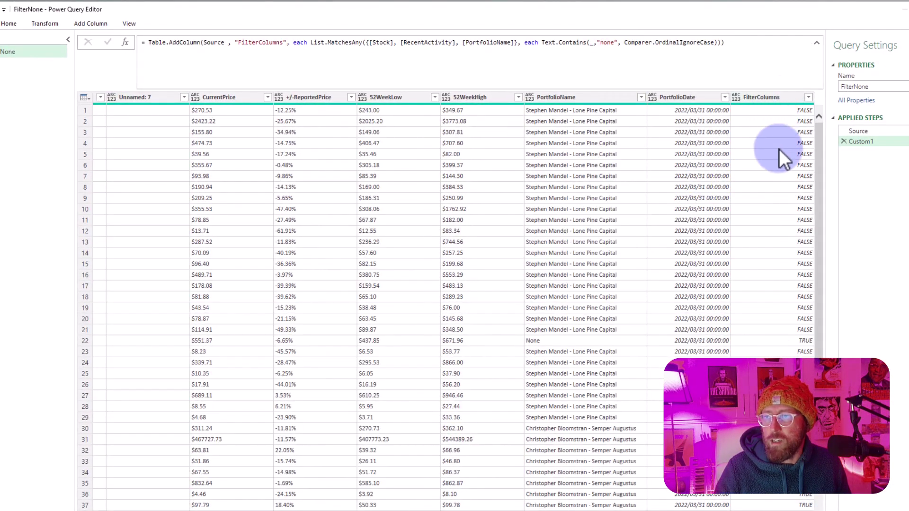
pyautogui.scroll(-10, 758, 214)
pyautogui.scroll(10, 740, 238)
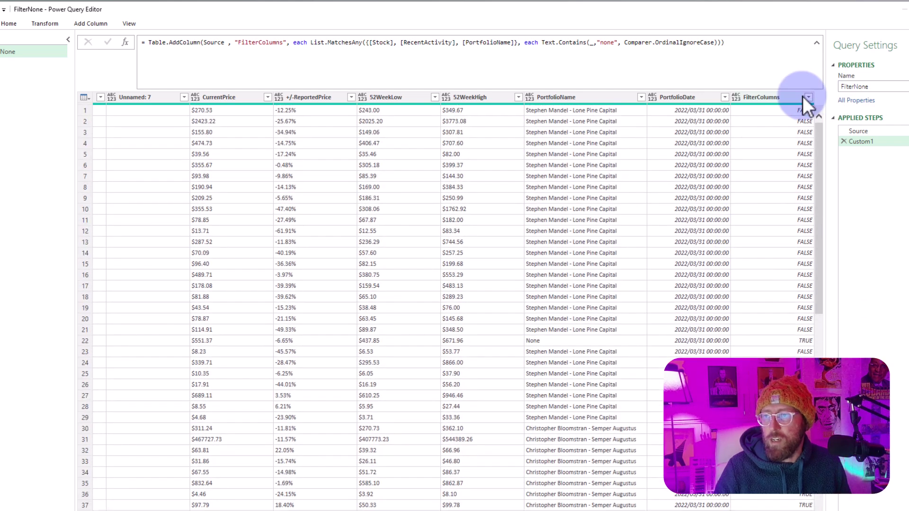
pyautogui.click(807, 98)
pyautogui.click(680, 208)
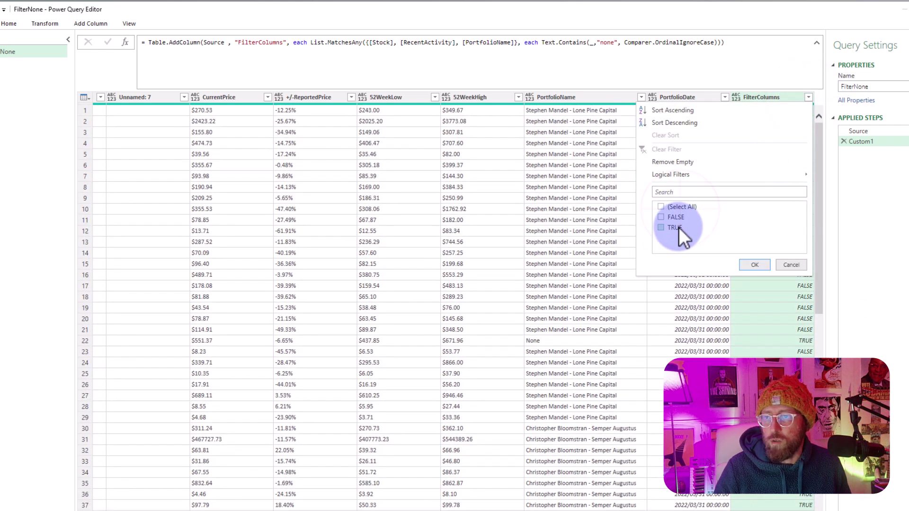
pyautogui.click(754, 265)
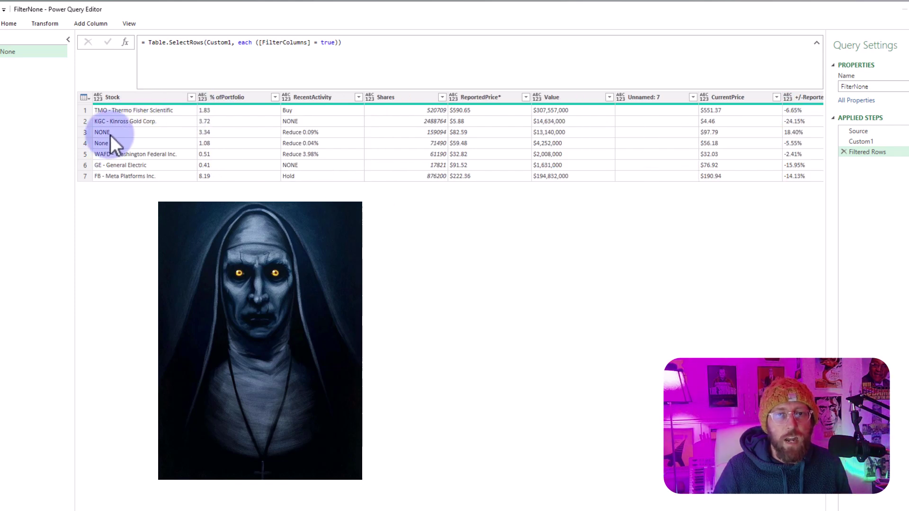
# Check the NONE rows, then switch the FilterColumns filter to FALSE only, leaving 76 rows
pyautogui.click(110, 134)
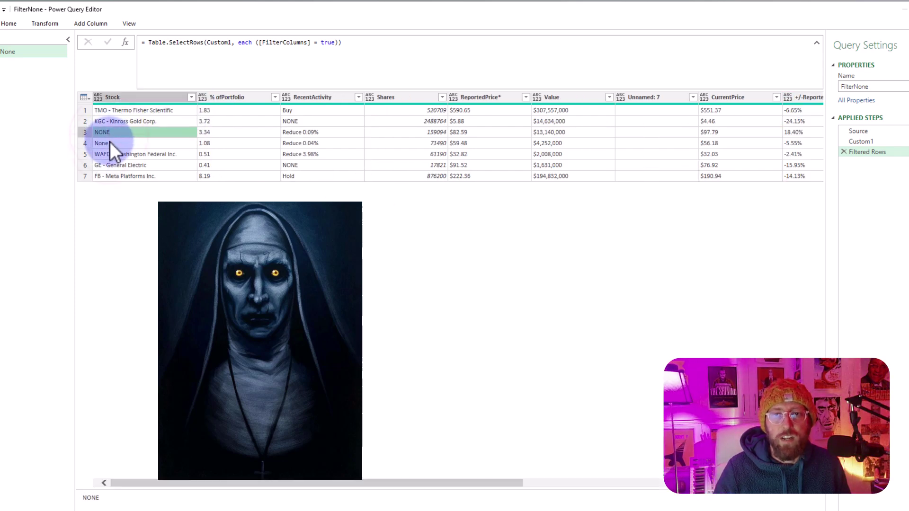
pyautogui.click(302, 120)
pyautogui.moveTo(491, 485); pyautogui.dragTo(770, 487)
pyautogui.click(817, 97)
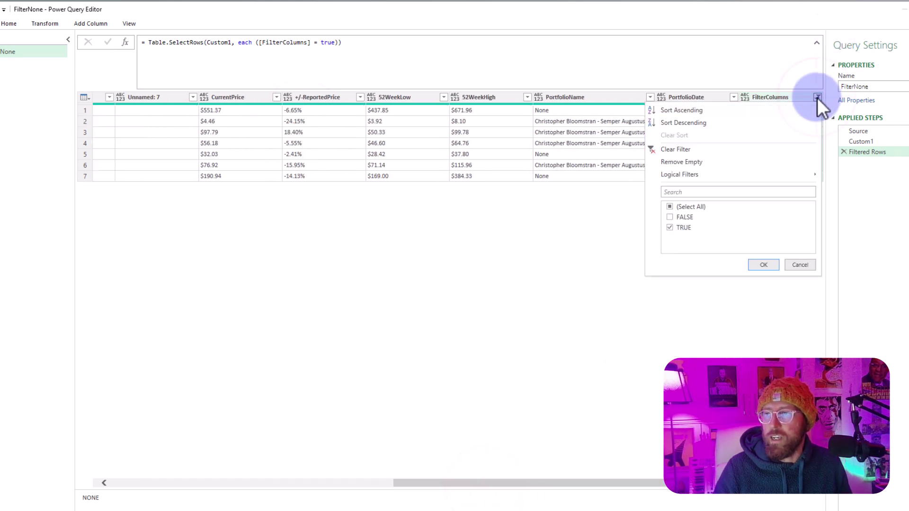
pyautogui.click(680, 217)
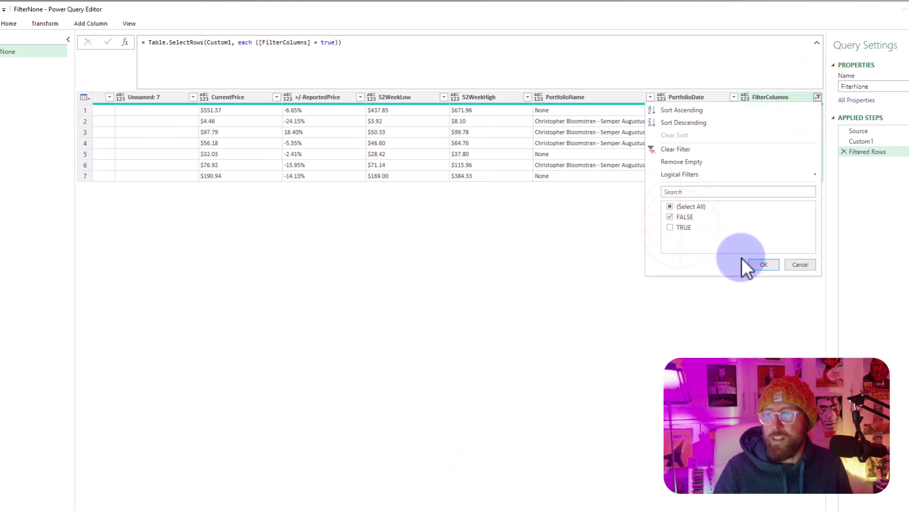
pyautogui.click(762, 265)
pyautogui.scroll(-15, 756, 169)
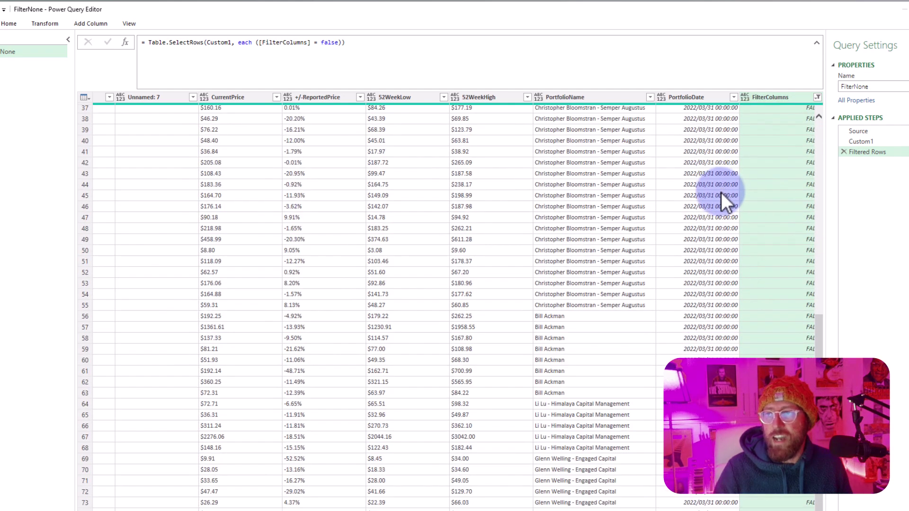
pyautogui.scroll(6, 720, 192)
pyautogui.scroll(10, 716, 215)
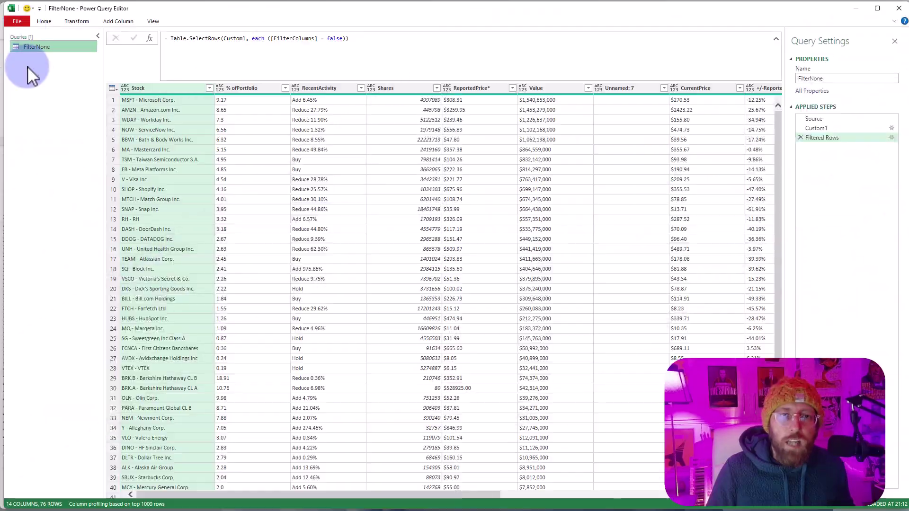
# Duplicate the FilterNone query and rename the copy FilterMulti
pyautogui.rightClick(48, 46)
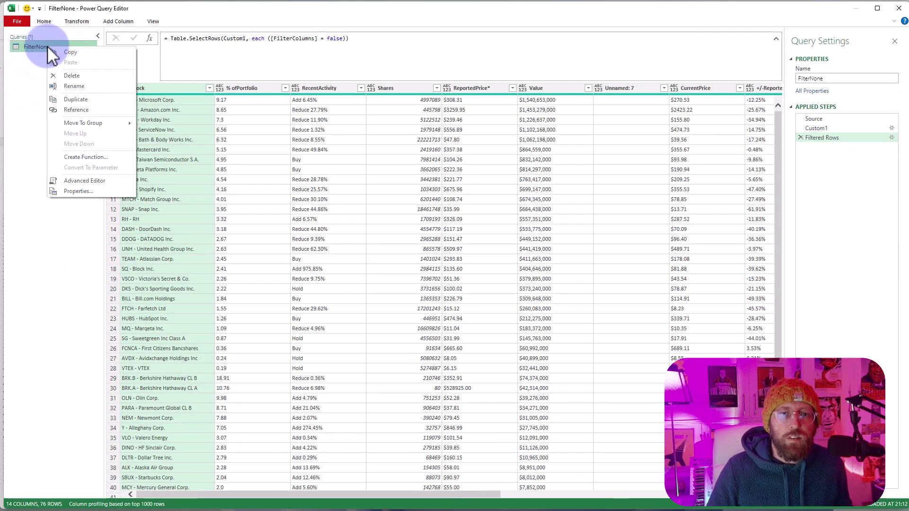
pyautogui.click(77, 101)
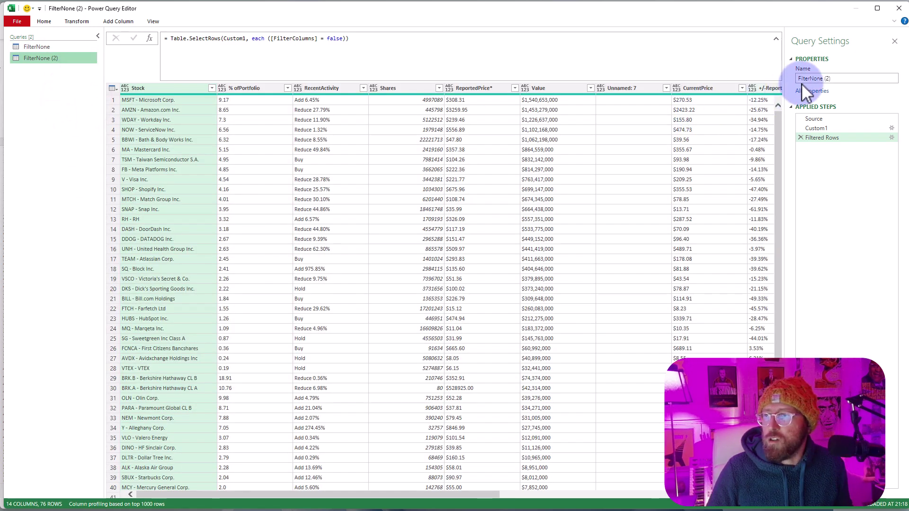
pyautogui.tripleClick(844, 79)
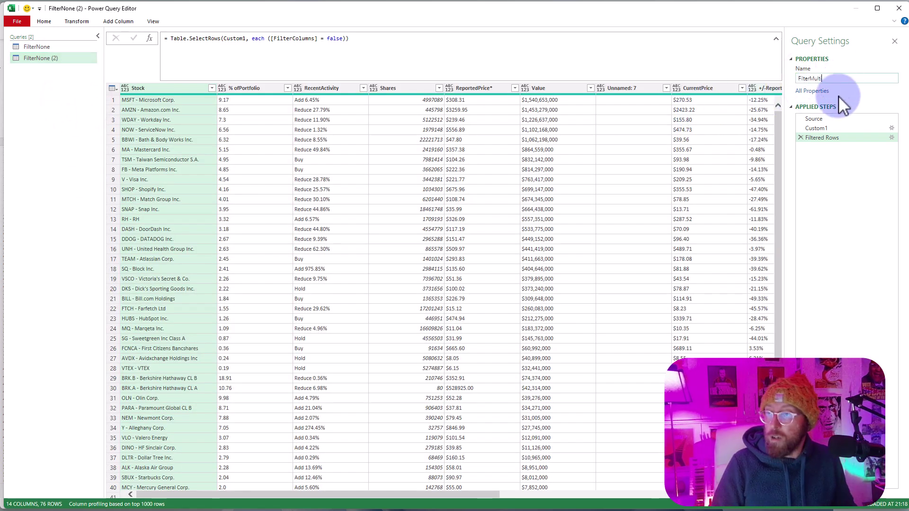
pyautogui.press('Return')
# Delete the Filtered Rows and Custom1 steps, leaving Source with 83 rows
pyautogui.click(802, 136)
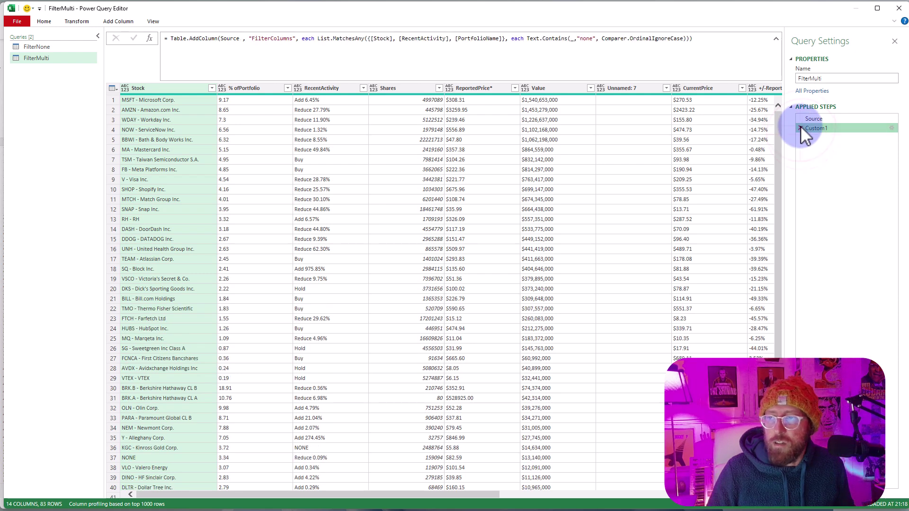
pyautogui.click(800, 128)
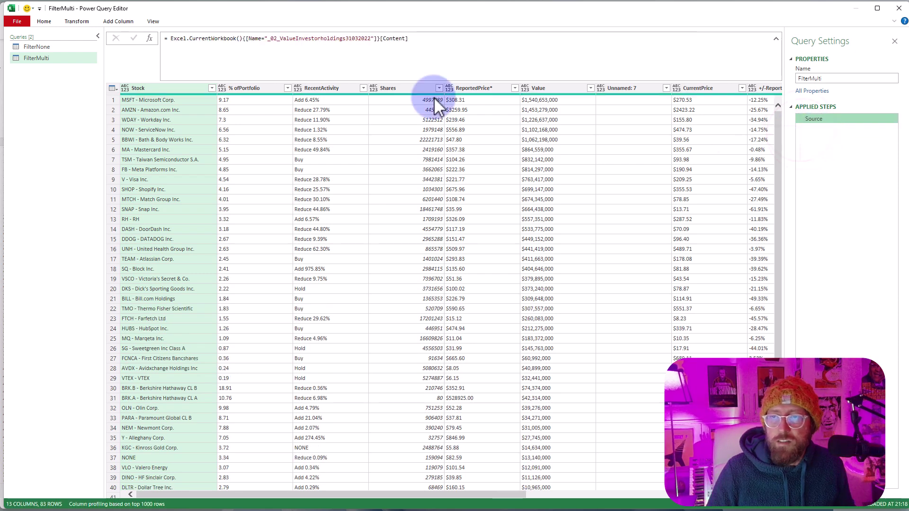
pyautogui.click(320, 89)
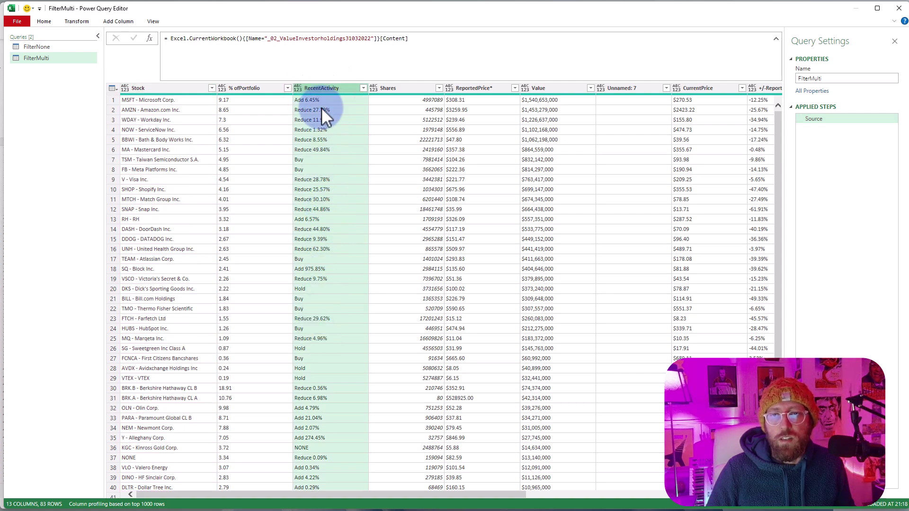
pyautogui.moveTo(406, 495); pyautogui.dragTo(640, 494)
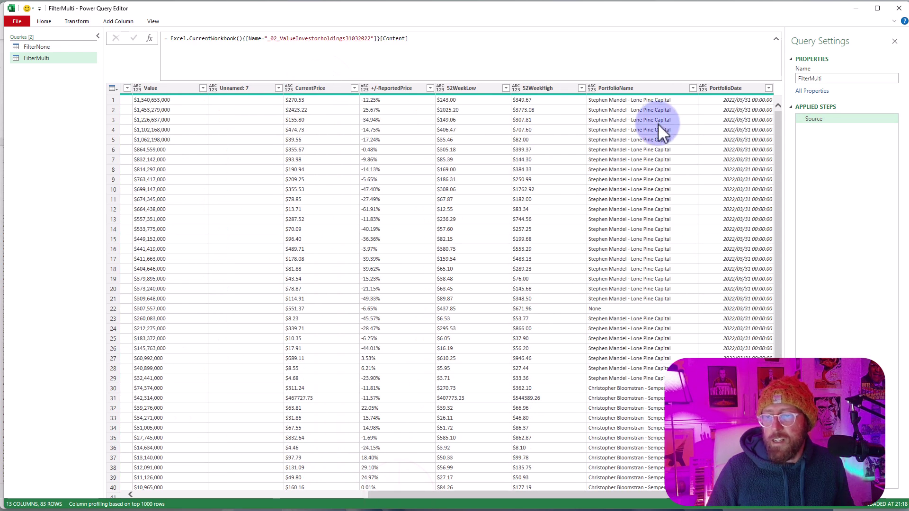
pyautogui.scroll(-10, 658, 123)
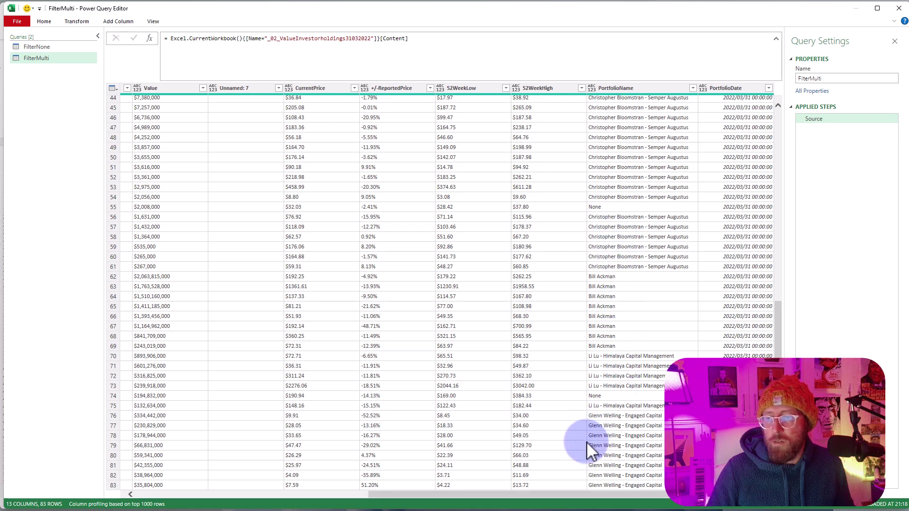
# Add a custom step starting =Table.AddColumn(Source, "FilterColumns", each List.Co…
pyautogui.moveTo(578, 495); pyautogui.dragTo(233, 492)
pyautogui.scroll(8, 362, 158)
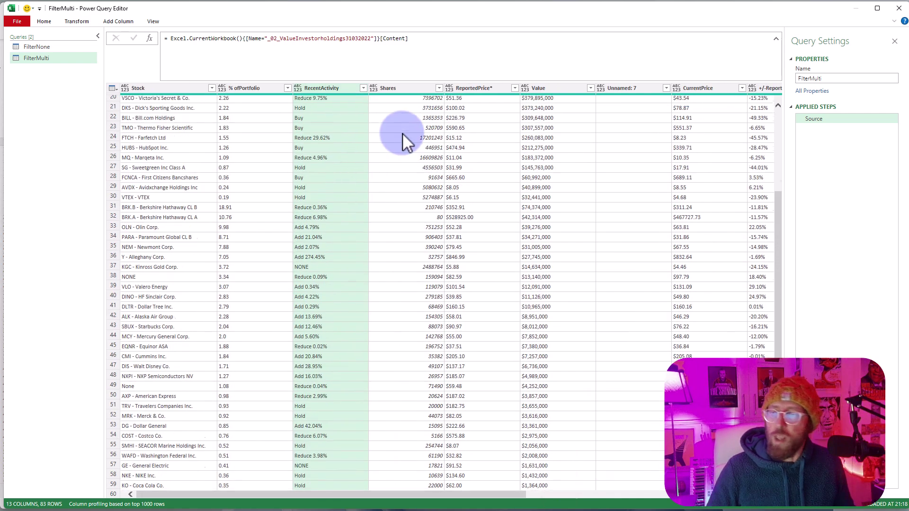
pyautogui.scroll(6, 404, 138)
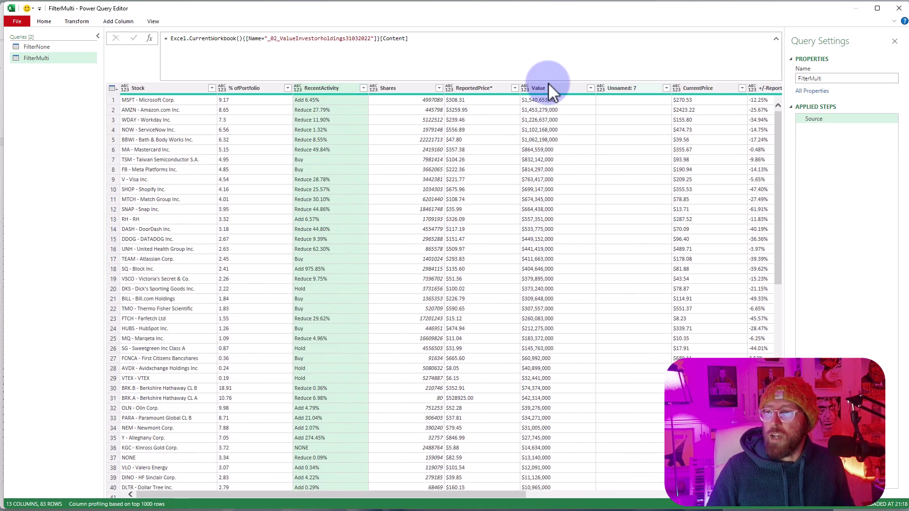
pyautogui.click(151, 37)
pyautogui.click(170, 39)
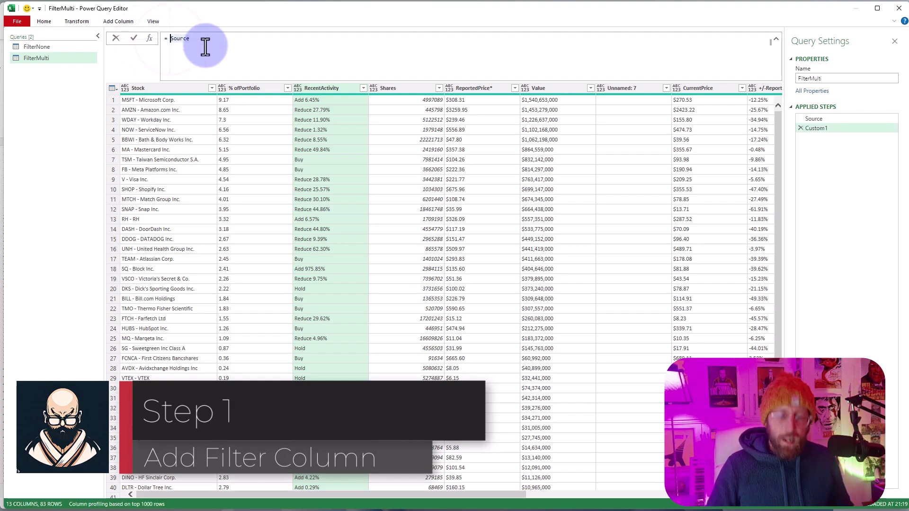
pyautogui.write('tablead')
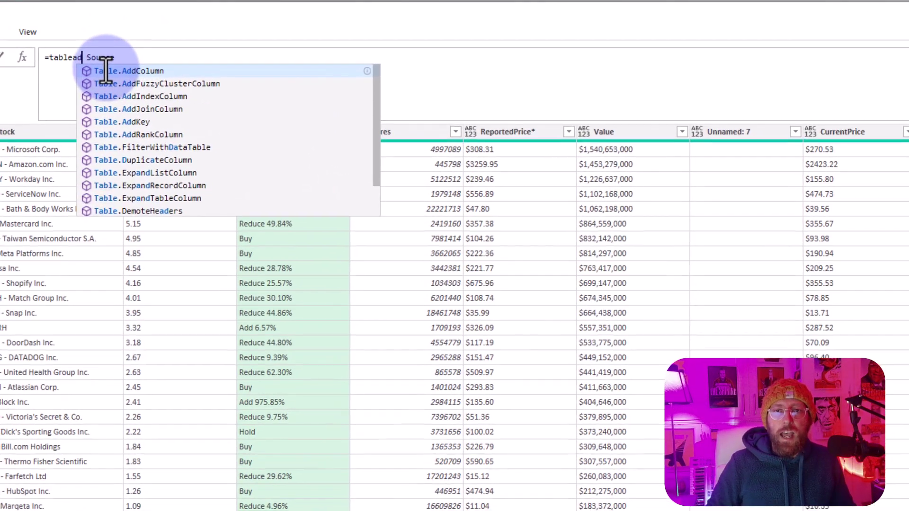
pyautogui.press('Tab')
pyautogui.press('Delete')
pyautogui.write('(Source')
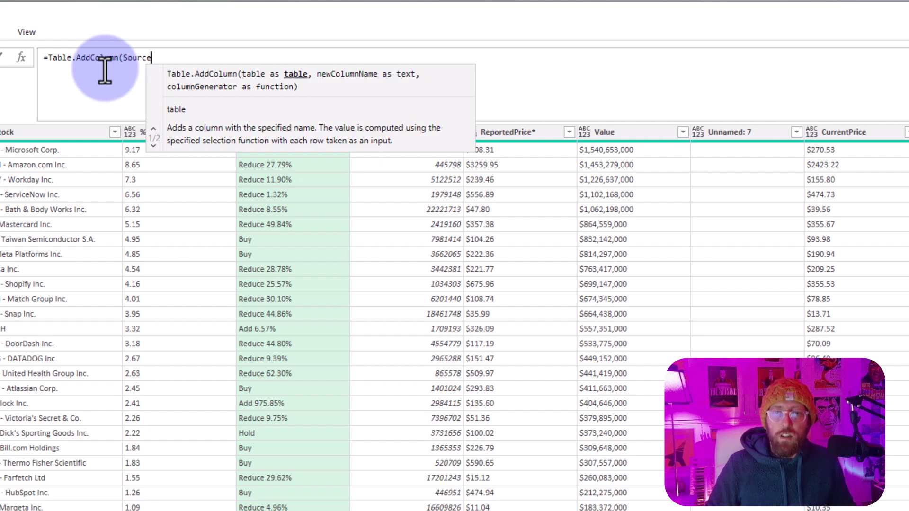
pyautogui.write(', ')
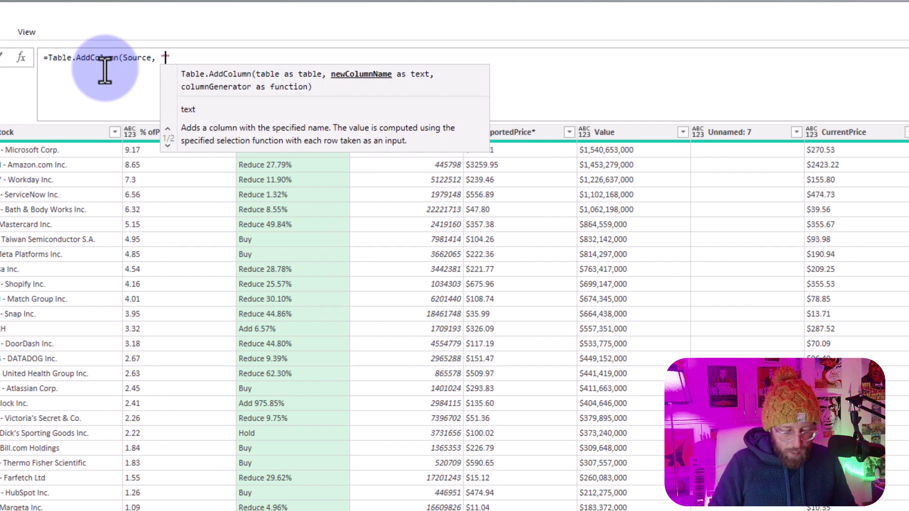
pyautogui.write('"FilterCol')
pyautogui.write('umns')
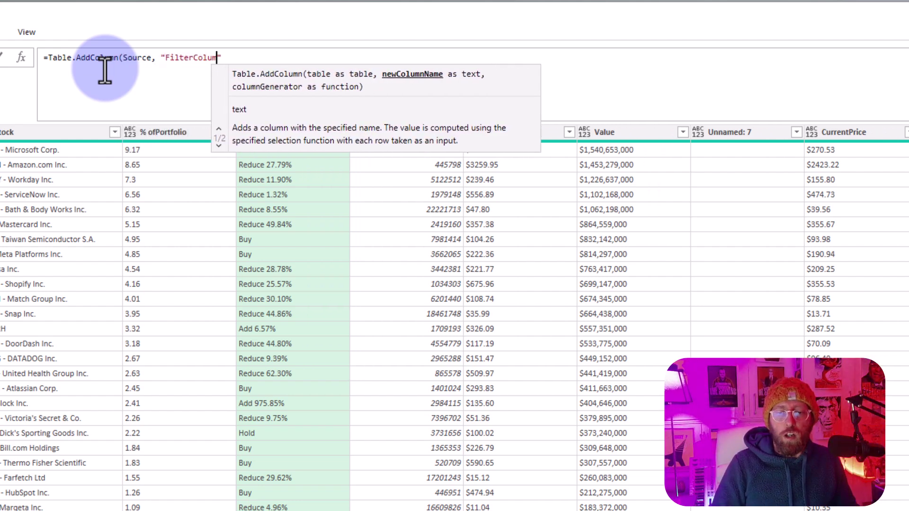
pyautogui.write('", each')
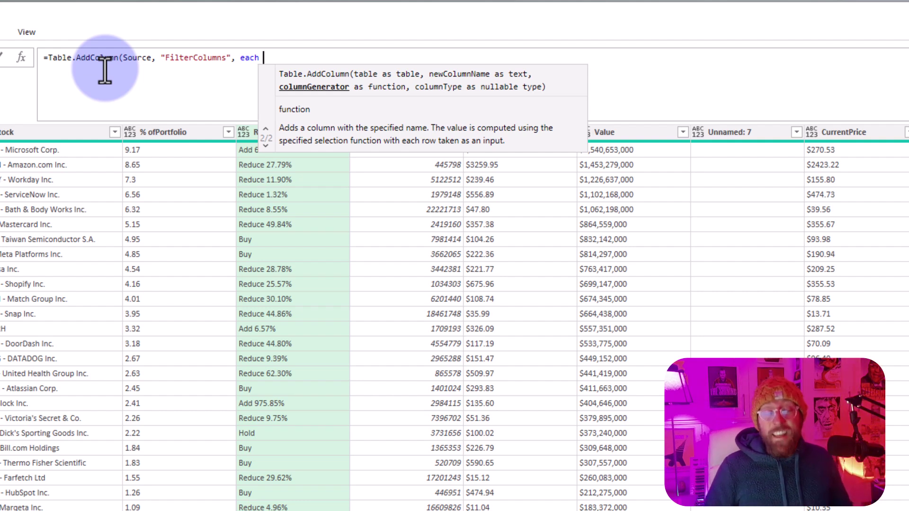
pyautogui.write(' listco')
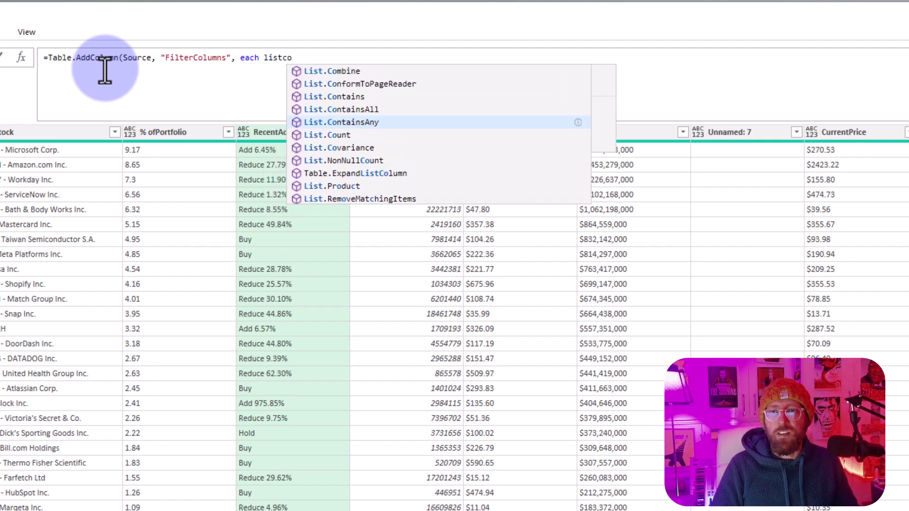
# Complete List.ContainsAny({[RecentActivity], [PortfolioName]}, {"Hold", an investor's name}) and commit the formula
pyautogui.press('Tab')
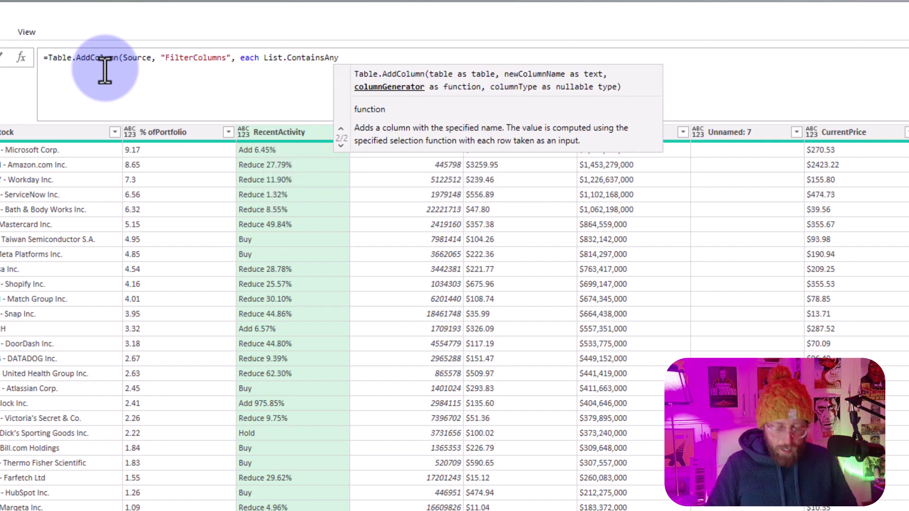
pyautogui.write('(')
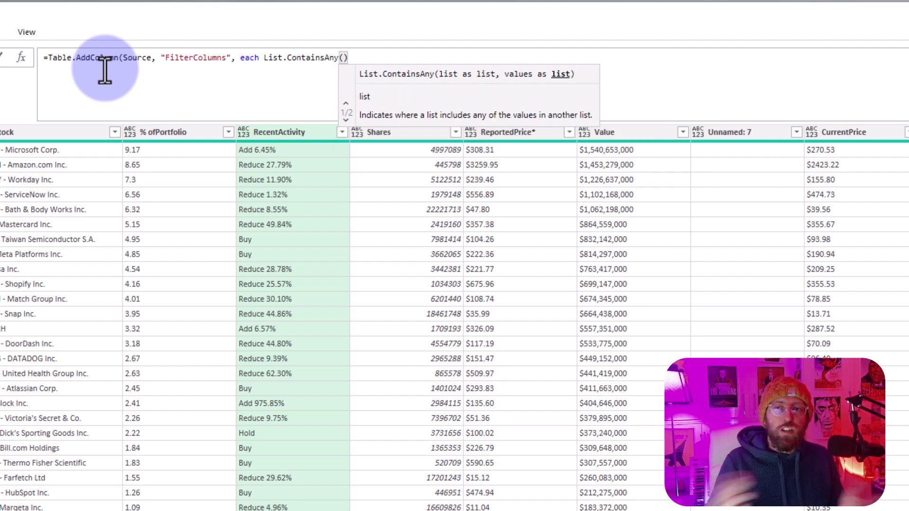
pyautogui.write('{')
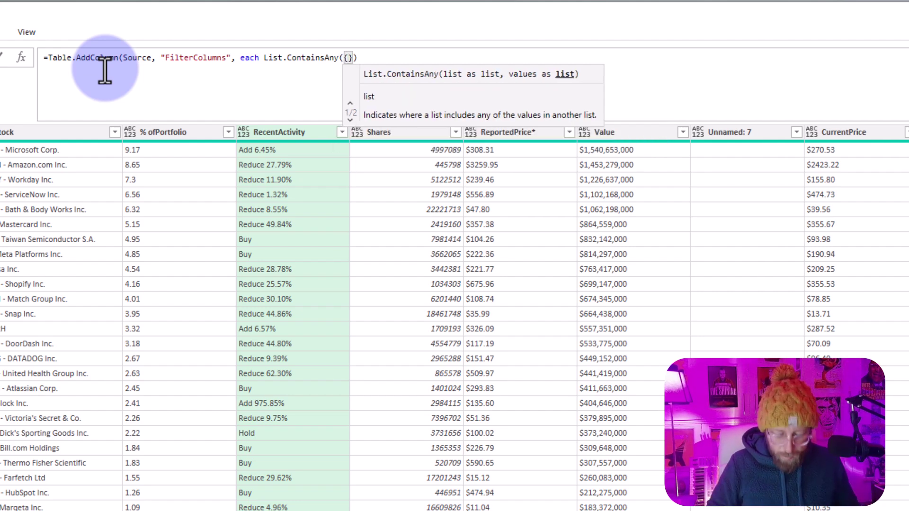
pyautogui.write('[')
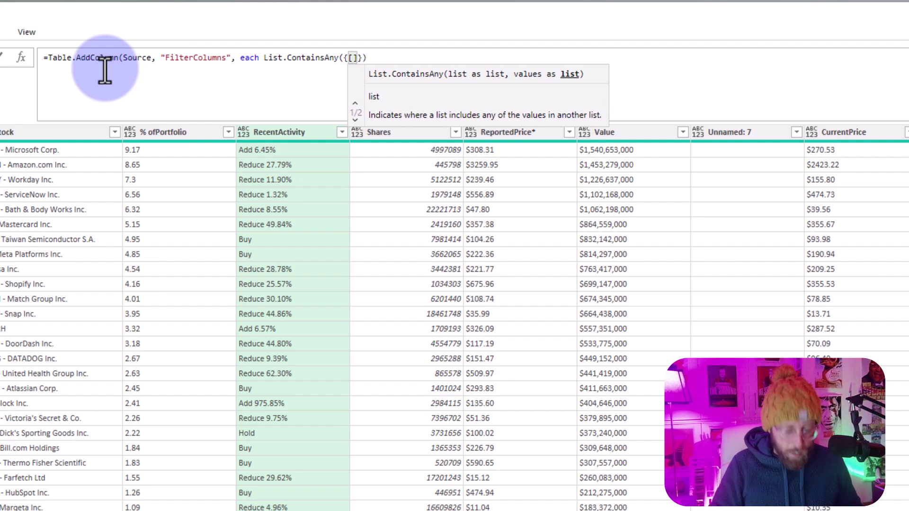
pyautogui.write('Recent')
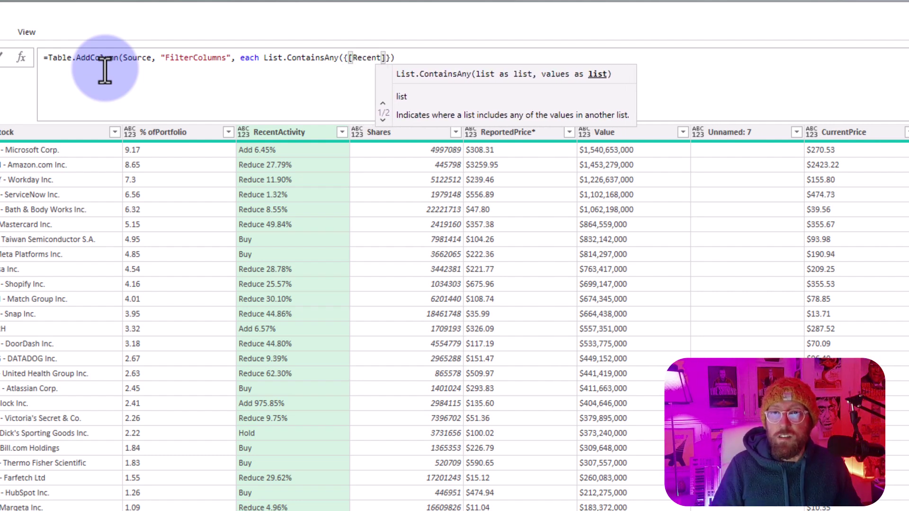
pyautogui.write('Activity],')
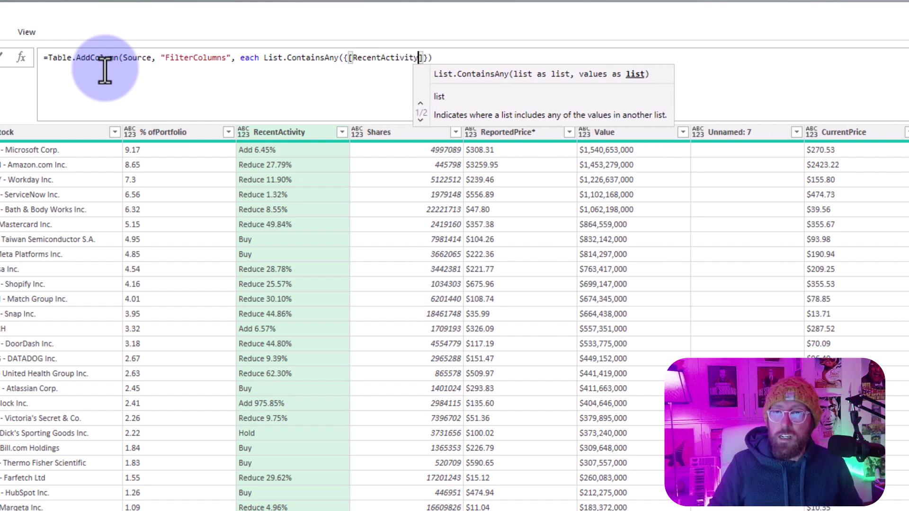
pyautogui.write(' []')
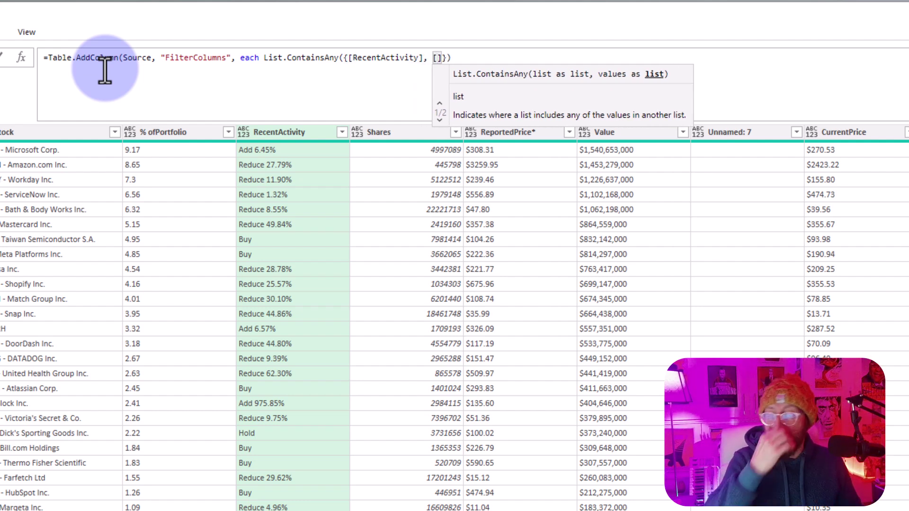
pyautogui.write('Portfolio')
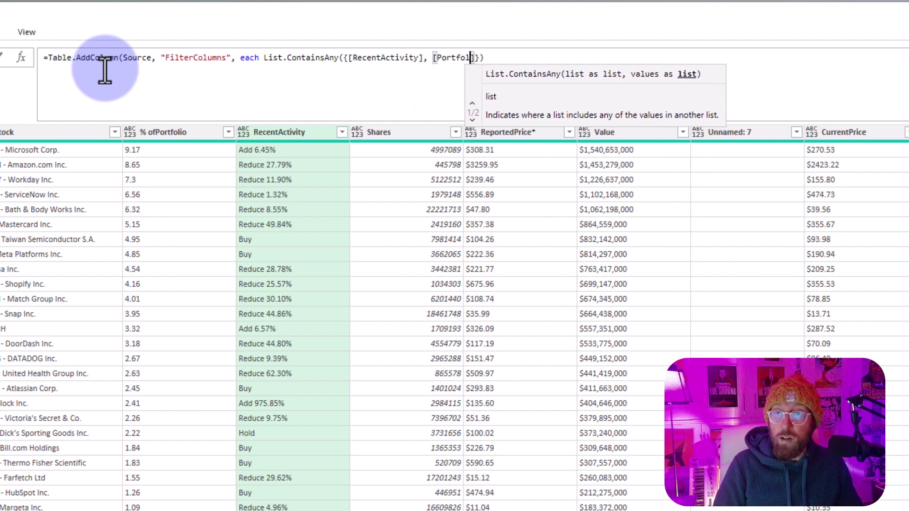
pyautogui.write('Name]}')
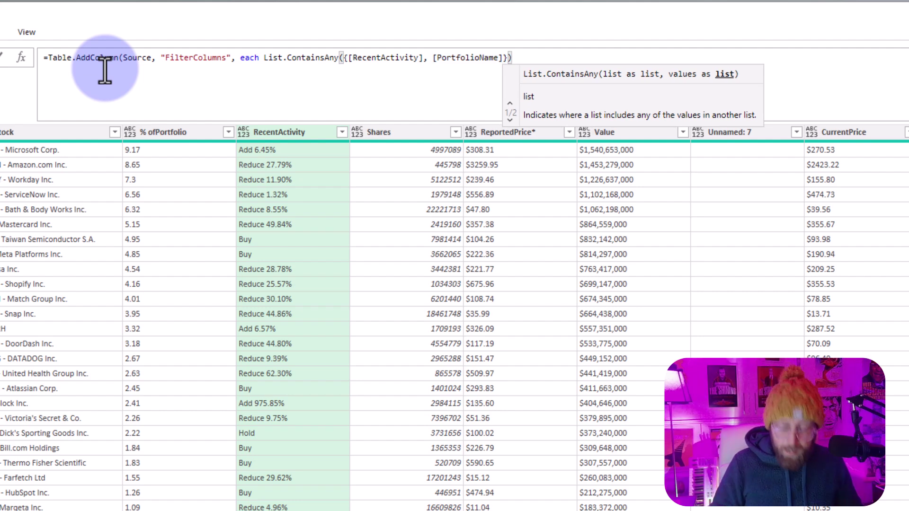
pyautogui.write(',')
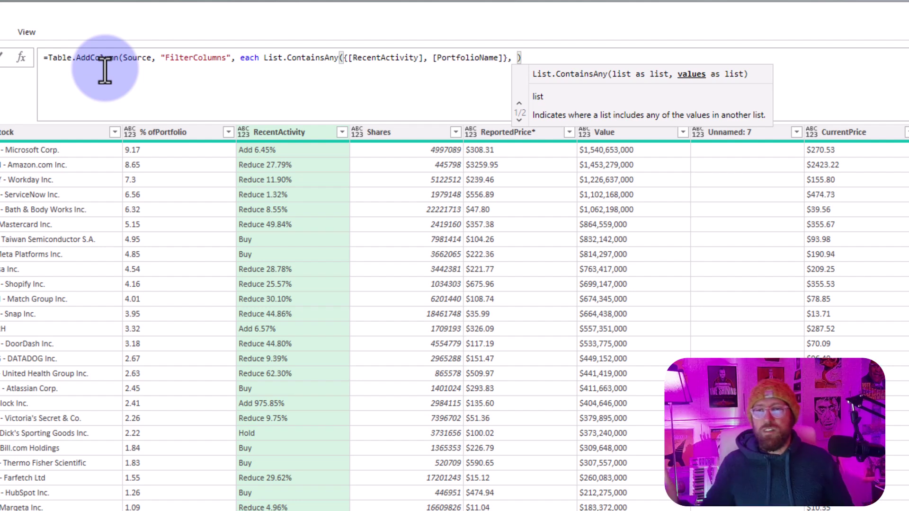
pyautogui.write('{')
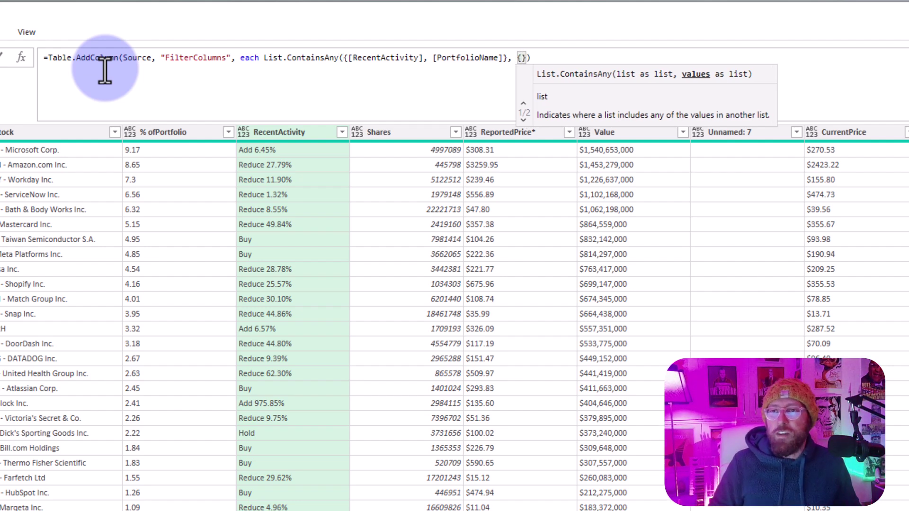
pyautogui.write('"')
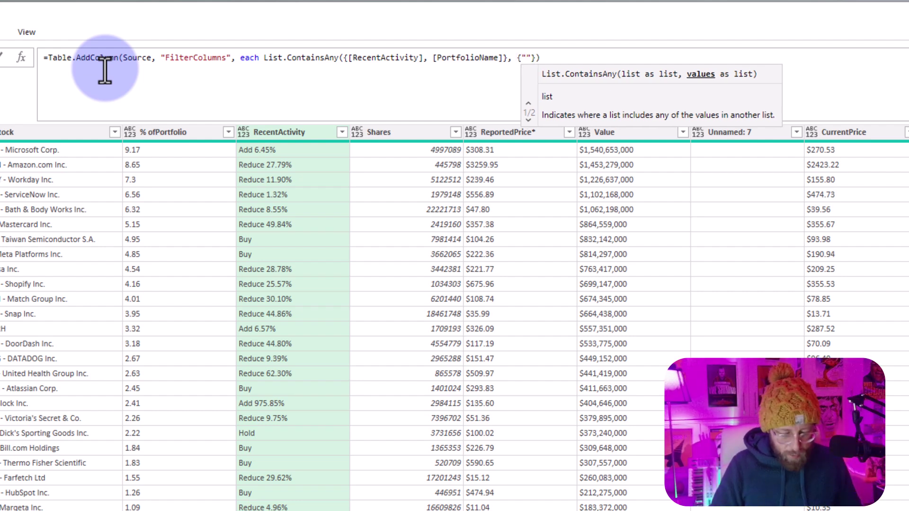
pyautogui.write('Hold')
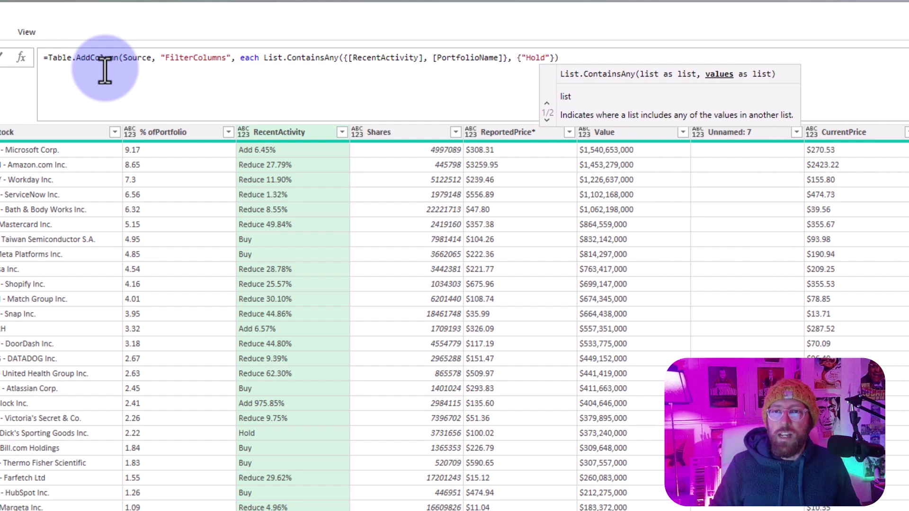
pyautogui.write('", "')
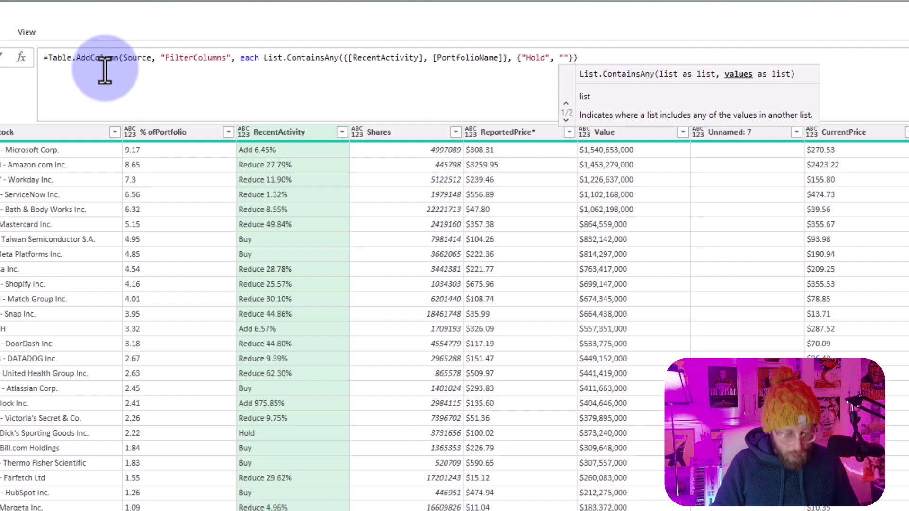
pyautogui.write('Bill Ackm')
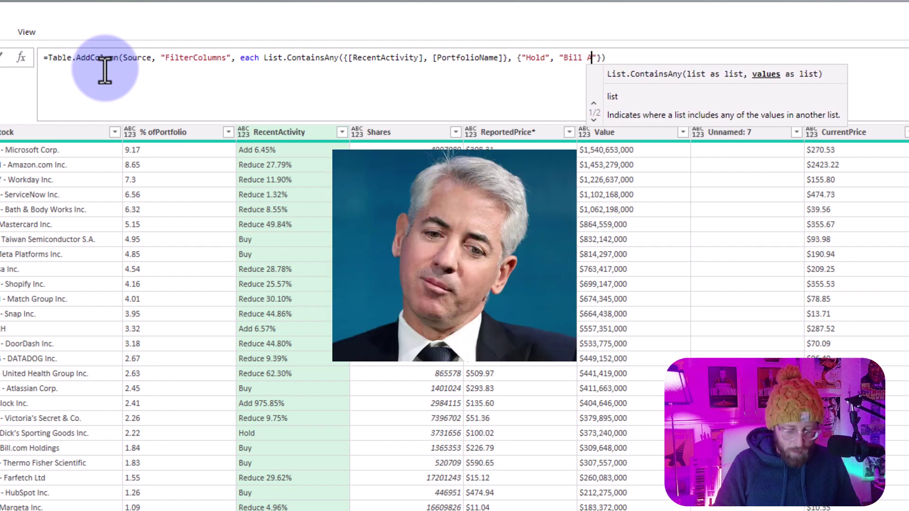
pyautogui.write('an"})')
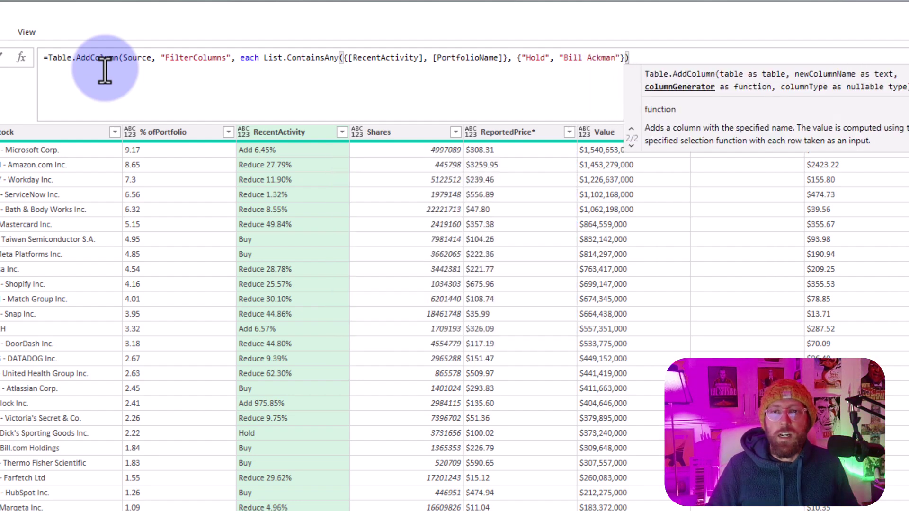
pyautogui.write(')')
pyautogui.press('Return')
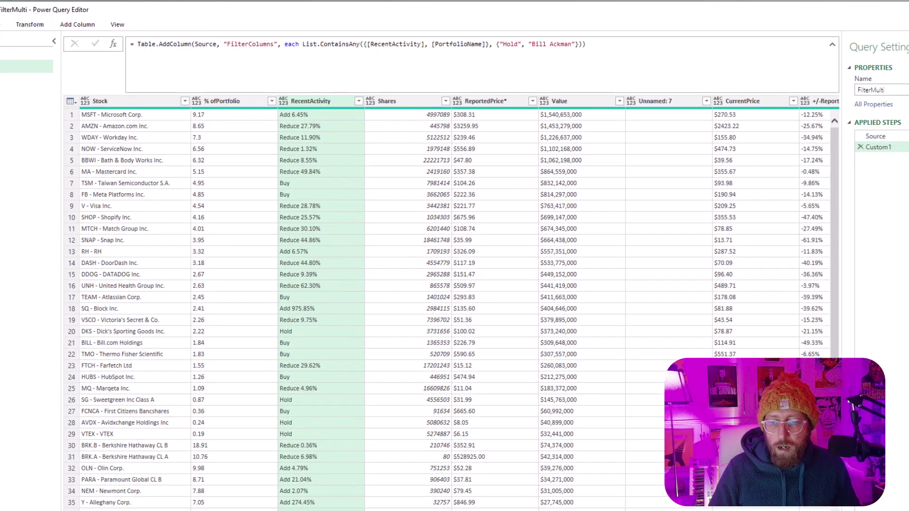
# Filter FilterColumns to TRUE only, leaving 28 rows
pyautogui.hscroll(10, 837, 121)
pyautogui.click(823, 101)
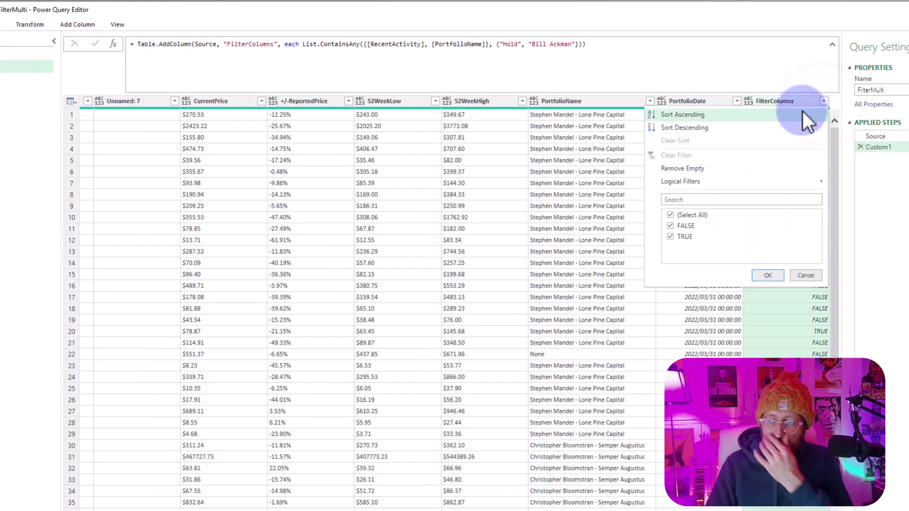
pyautogui.click(677, 226)
pyautogui.click(767, 275)
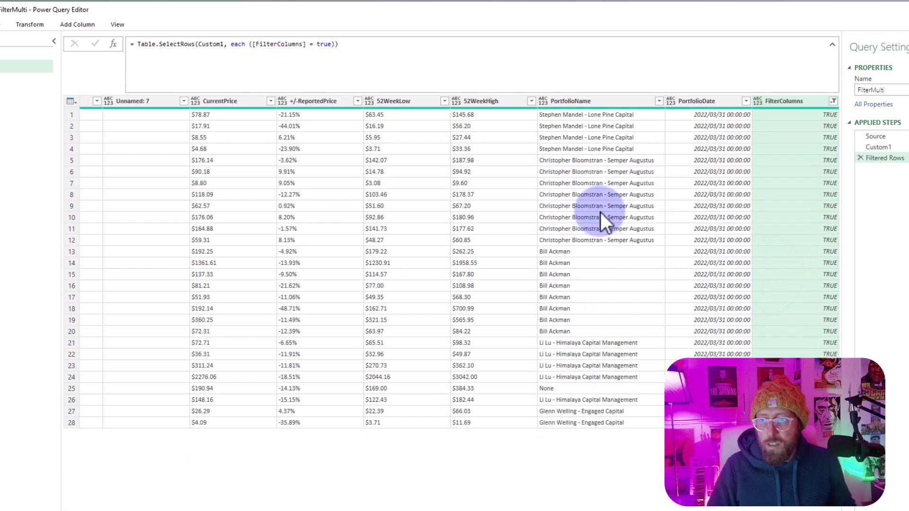
# Review the matching PortfolioName entries and the Hold values in RecentActivity
pyautogui.click(579, 254)
pyautogui.click(581, 331)
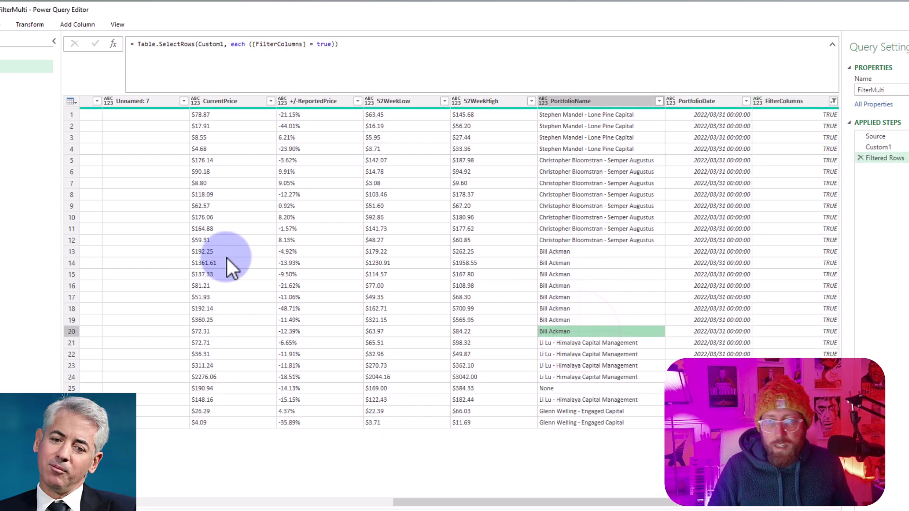
pyautogui.click(578, 116)
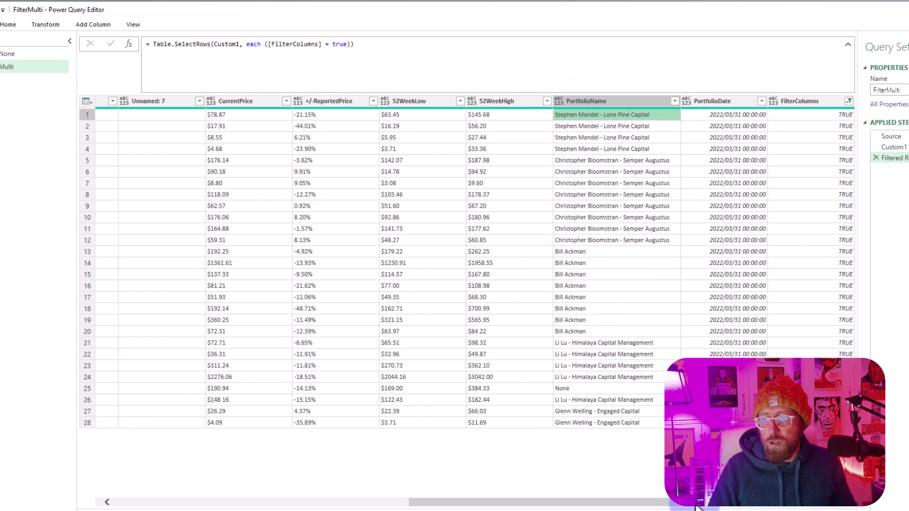
pyautogui.moveTo(511, 502); pyautogui.dragTo(216, 502)
pyautogui.click(307, 118)
pyautogui.click(363, 160)
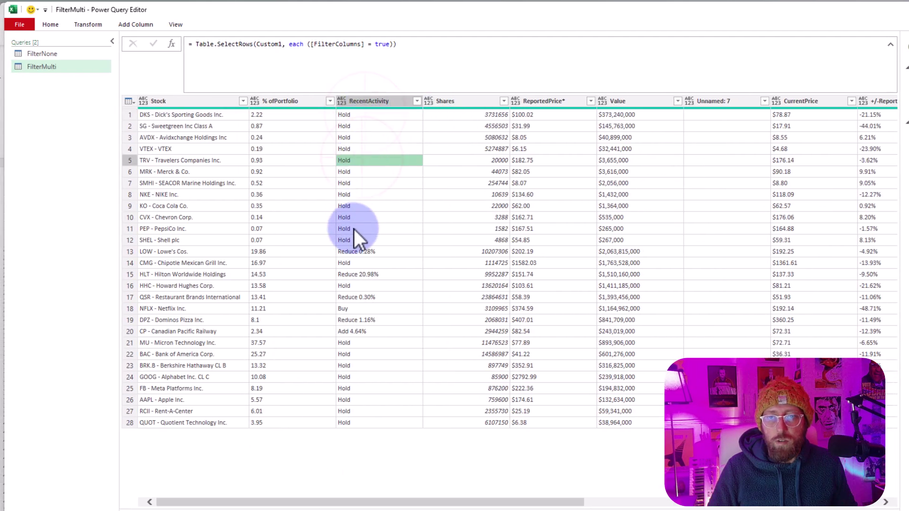
pyautogui.click(355, 240)
pyautogui.click(356, 365)
pyautogui.click(356, 389)
pyautogui.click(357, 400)
pyautogui.click(363, 354)
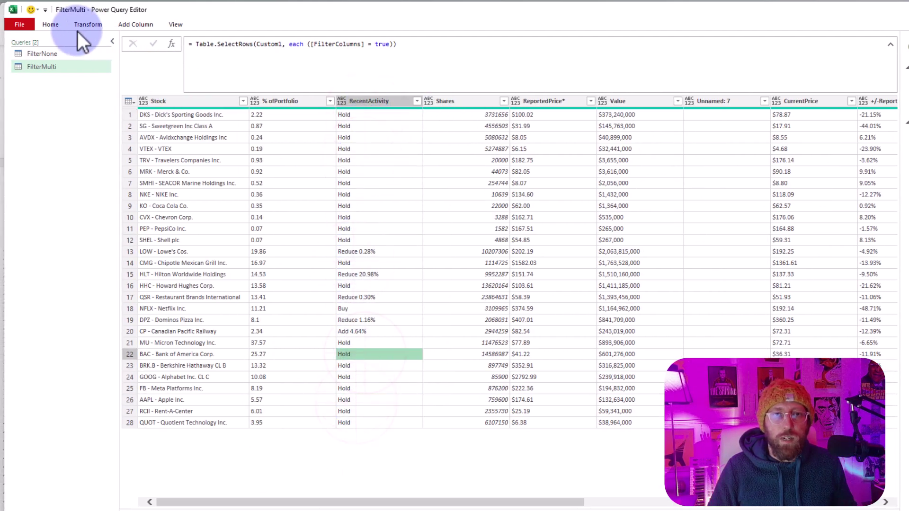
# Close & Load the FilterMulti results into the workbook
pyautogui.click(56, 27)
pyautogui.click(13, 48)
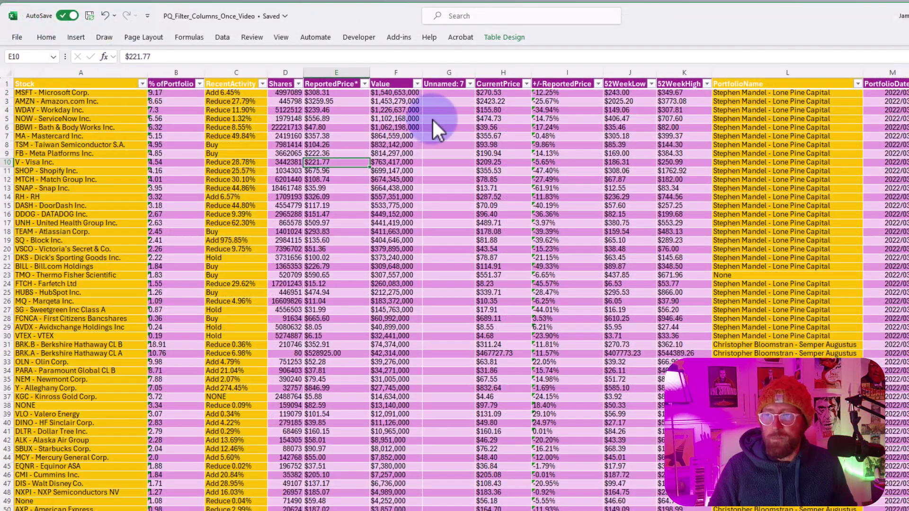